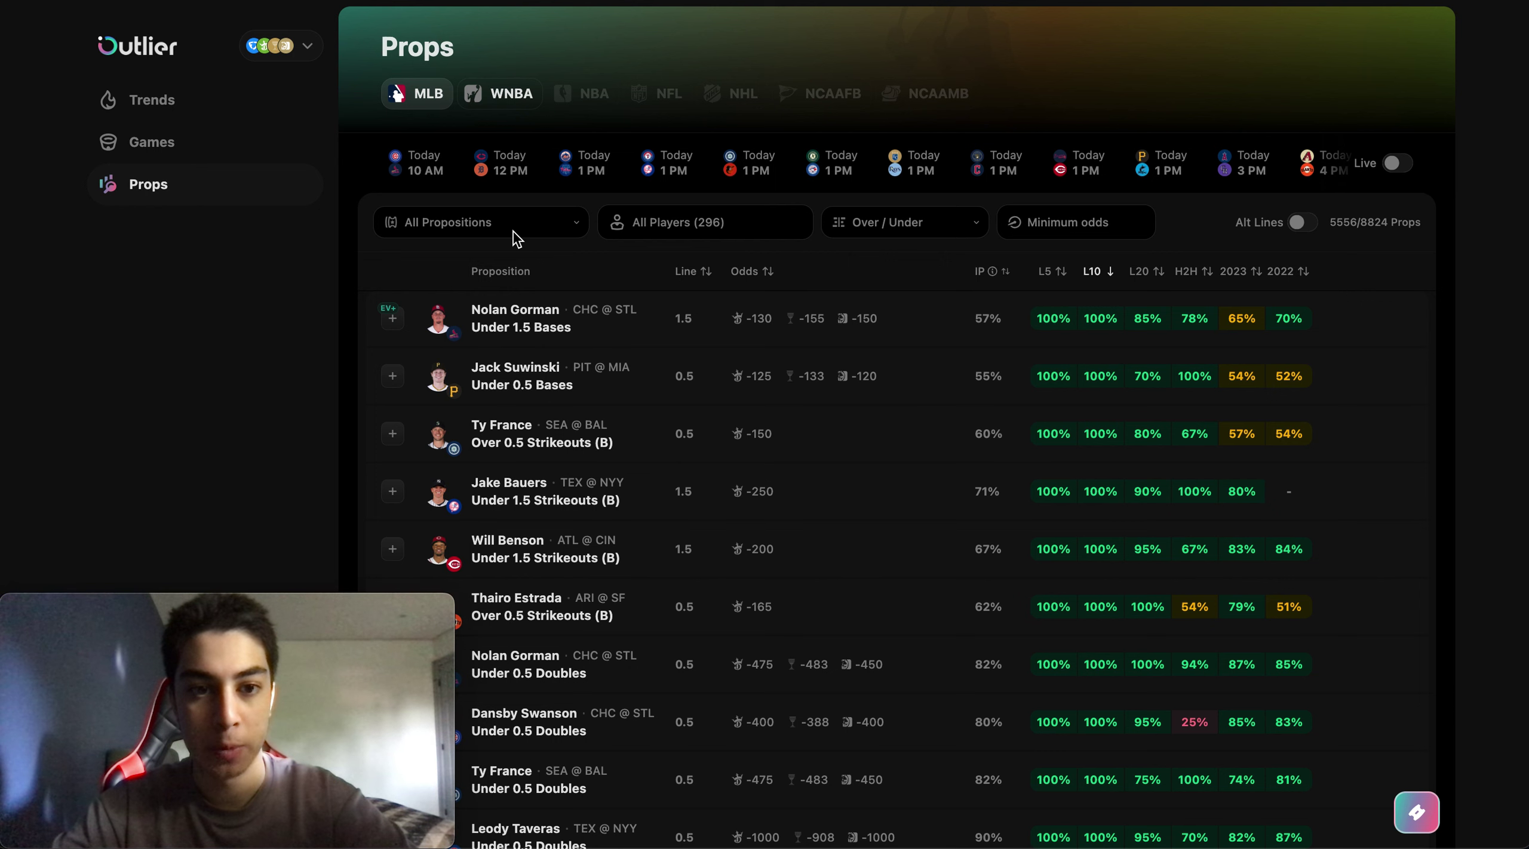
Filter the MLB props table to Hits Allowed only and sort it by L10 hit rate
left_click(479, 230)
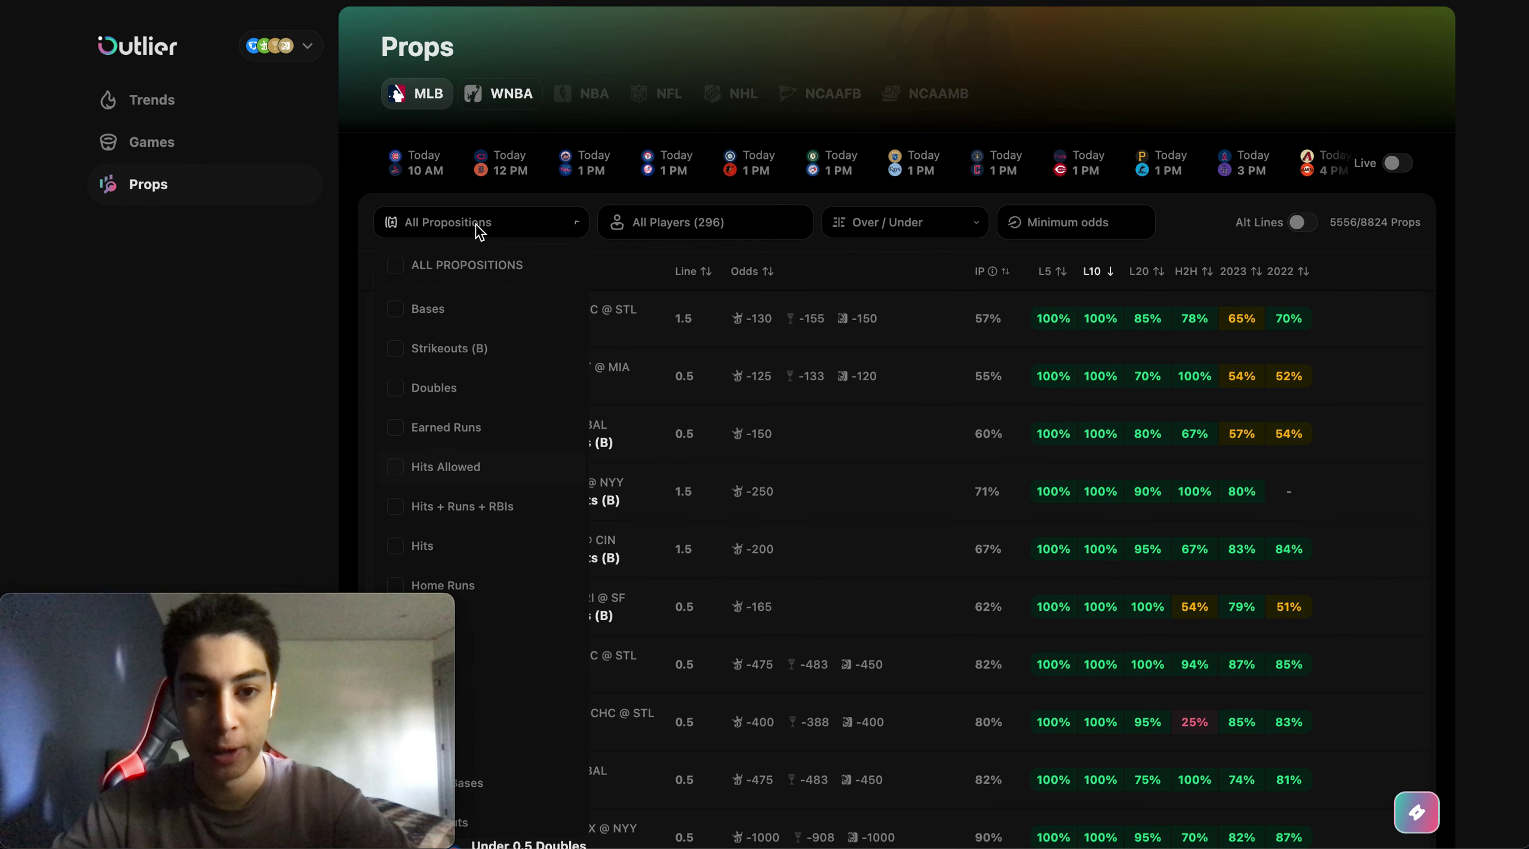
left_click(394, 473)
left_click(318, 468)
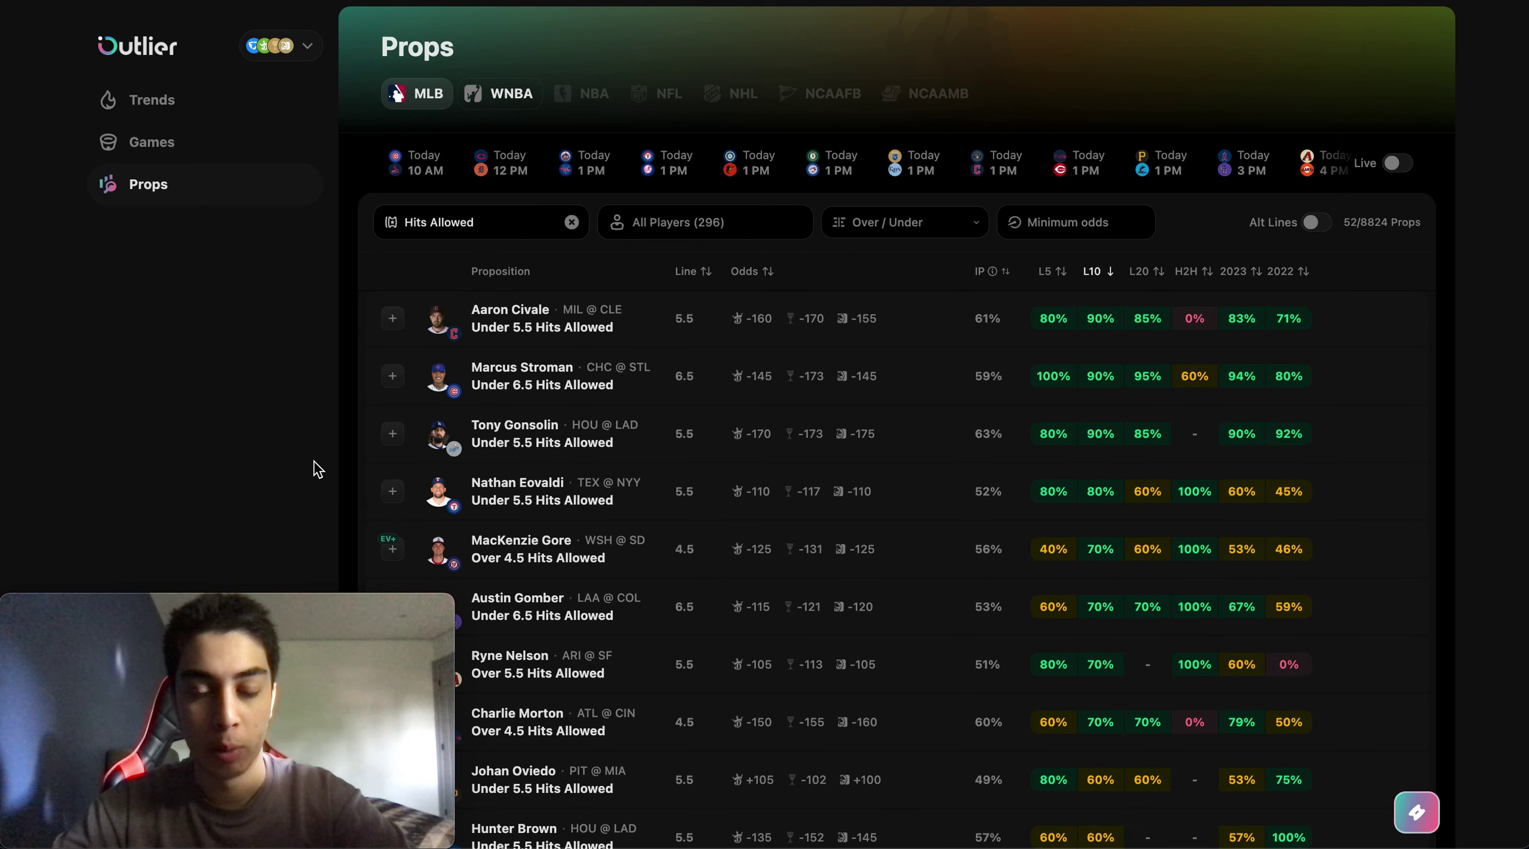
left_click(493, 230)
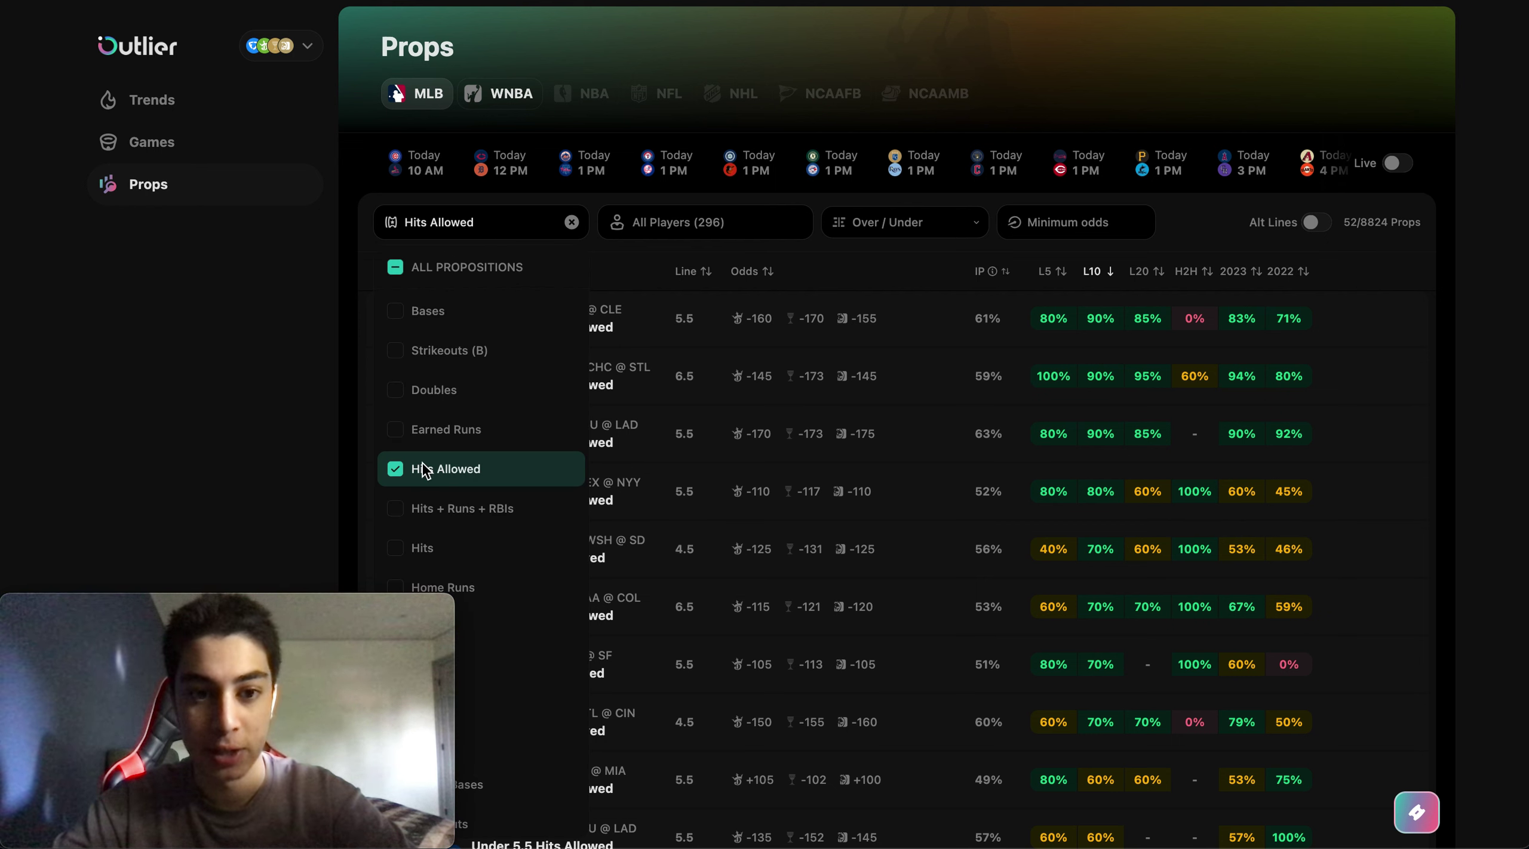
left_click(295, 467)
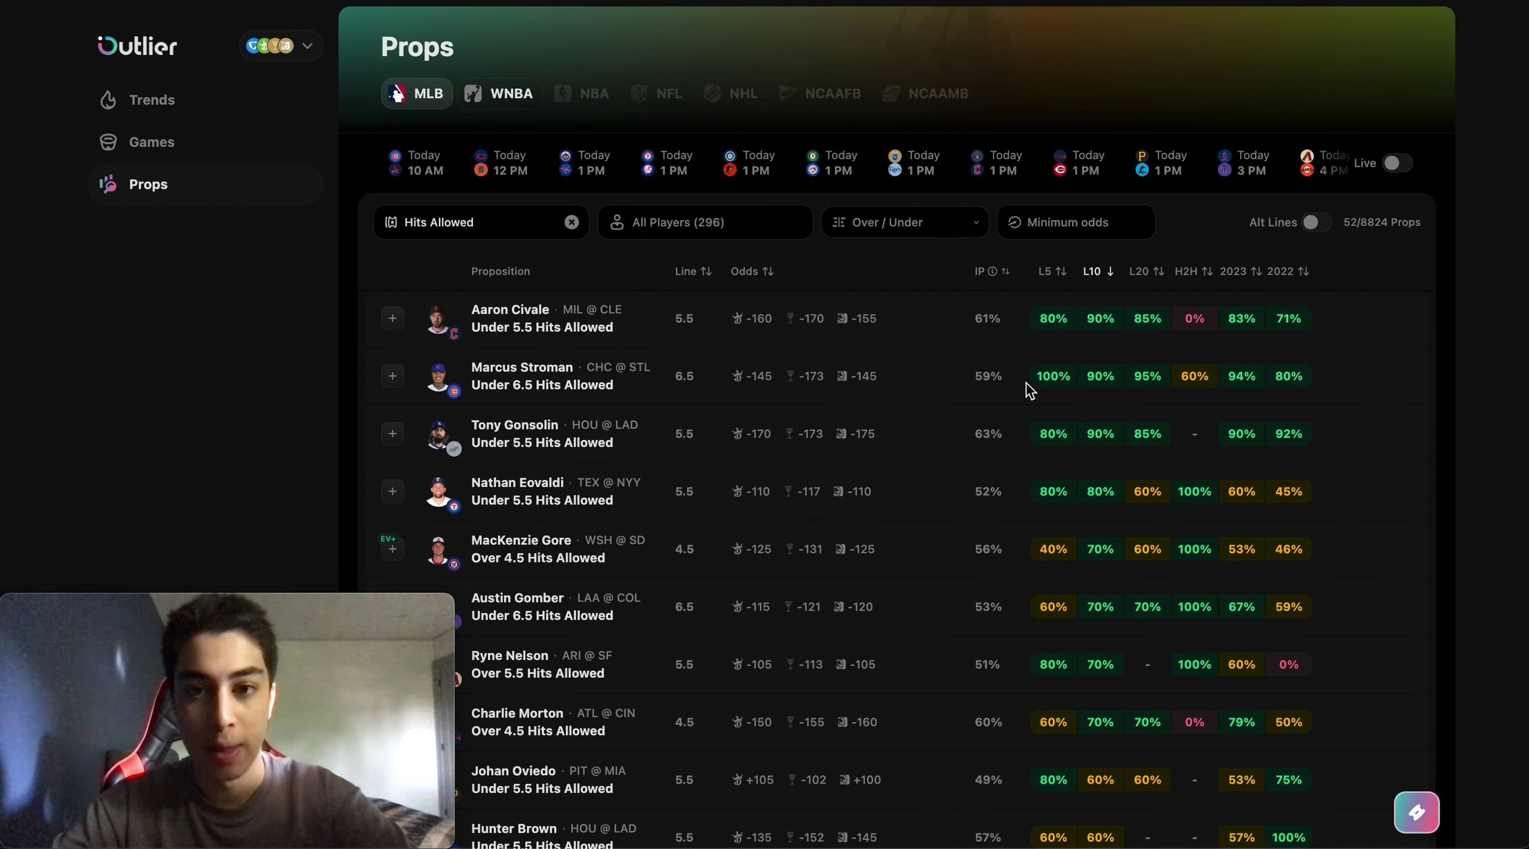
left_click(1090, 276)
Restore the default sort and open Tony Gonsolin's Under 5.5 Hits Allowed prop
left_click(1100, 277)
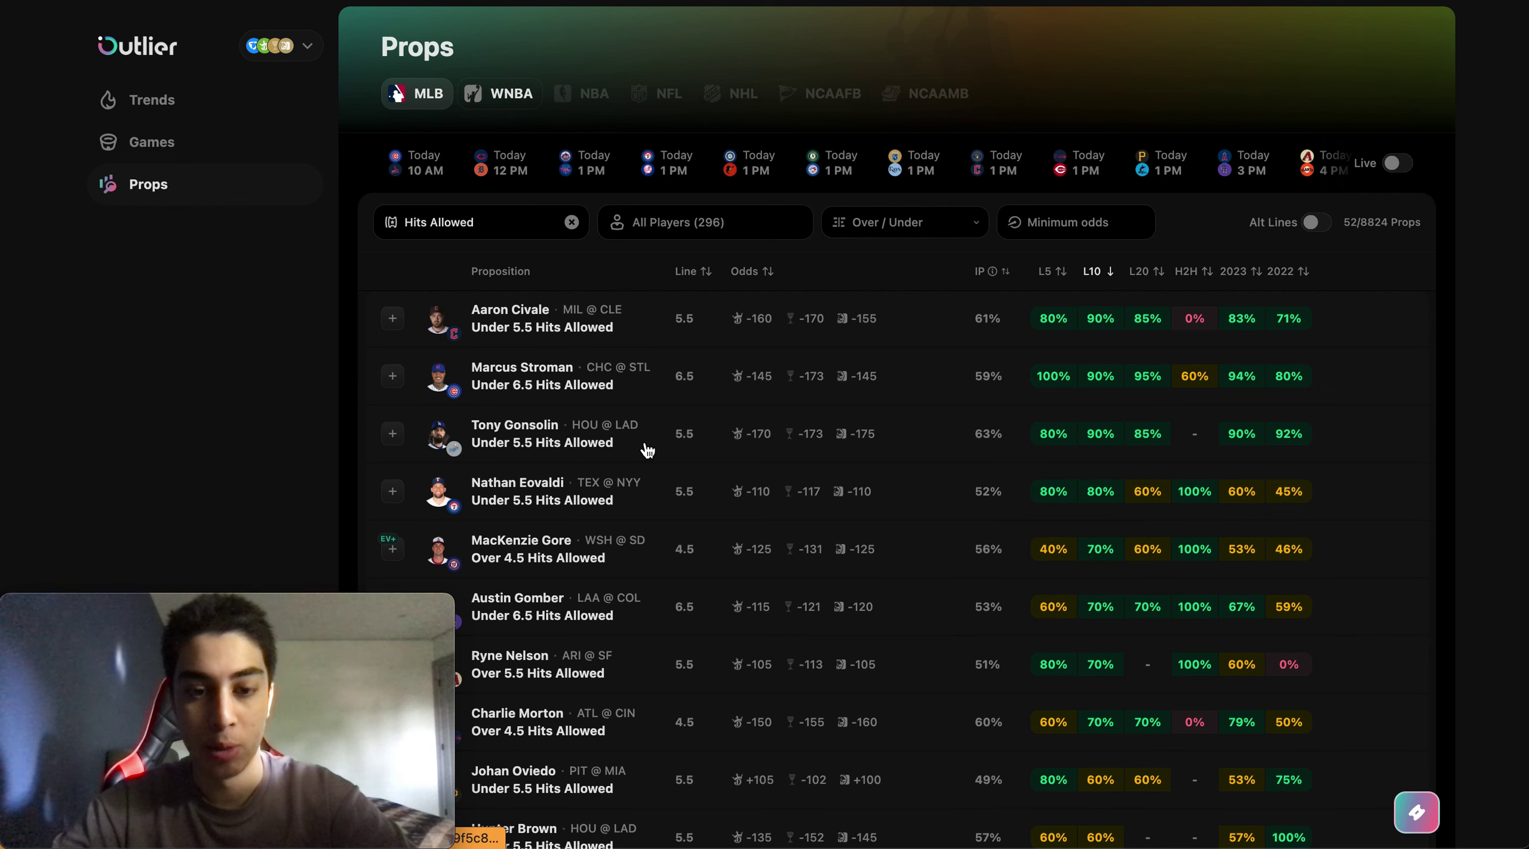
left_click(647, 449)
Review Gonsolin's hits-allowed chart, view the 2022 season, then settle on 2023
scroll(648, 449, "down", 4)
scroll(648, 449, "down", 3)
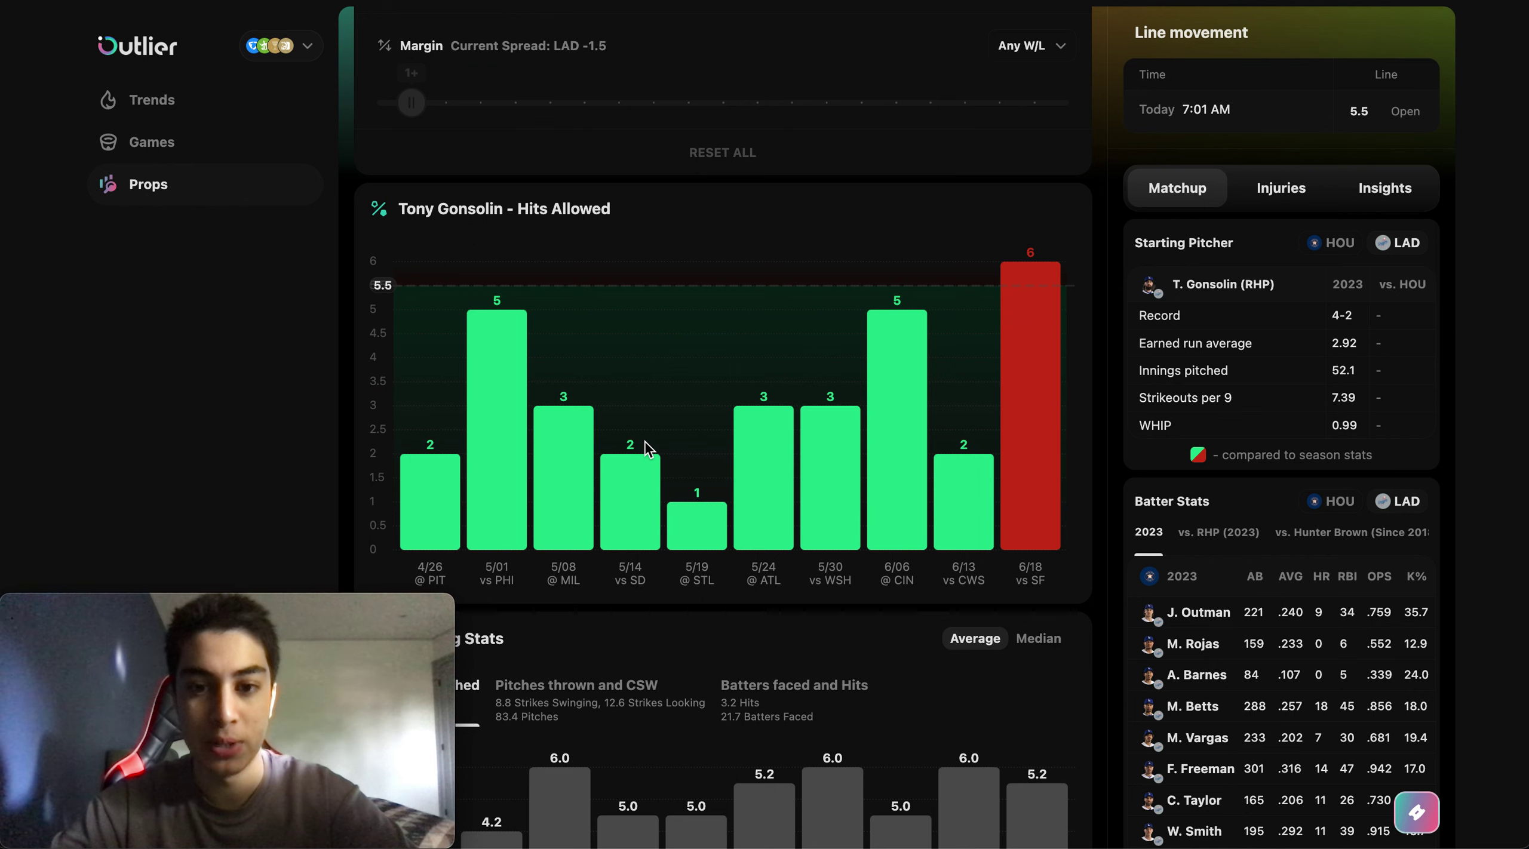
mouse_move(1036, 400)
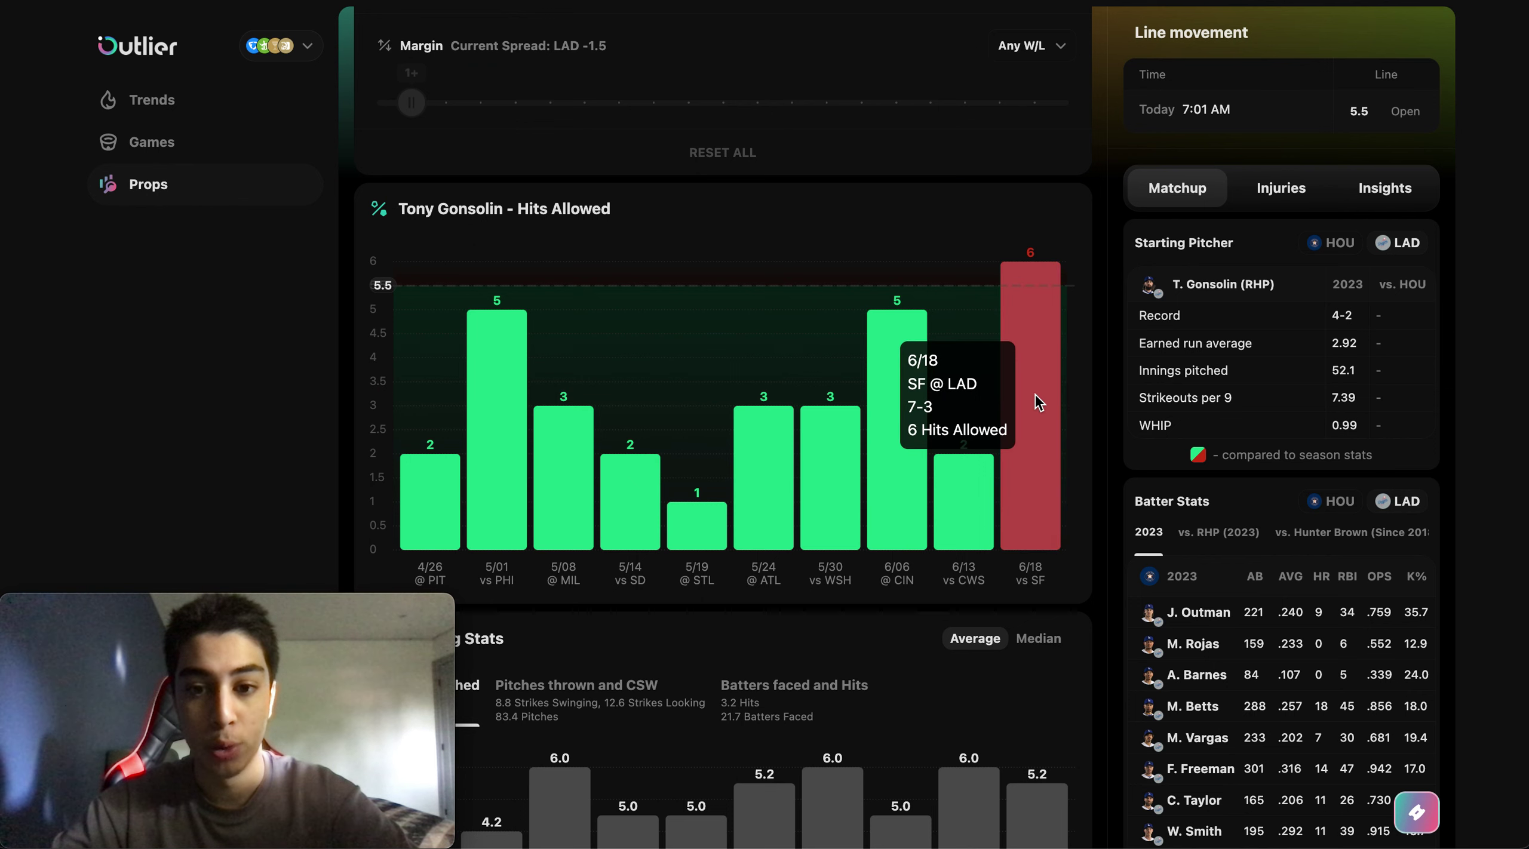
scroll(1037, 401, "up", 3)
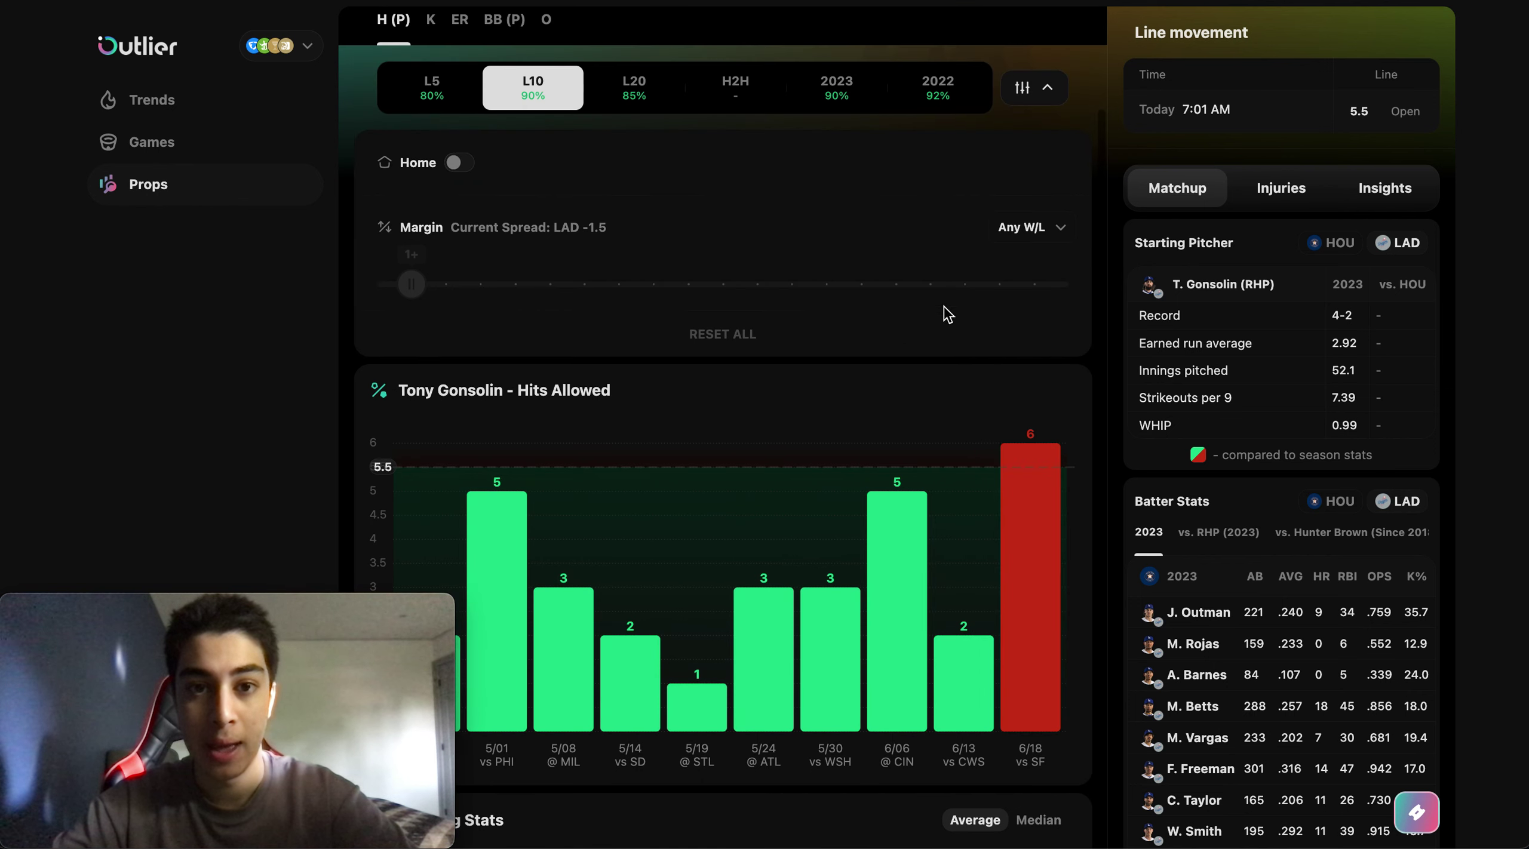
left_click(956, 96)
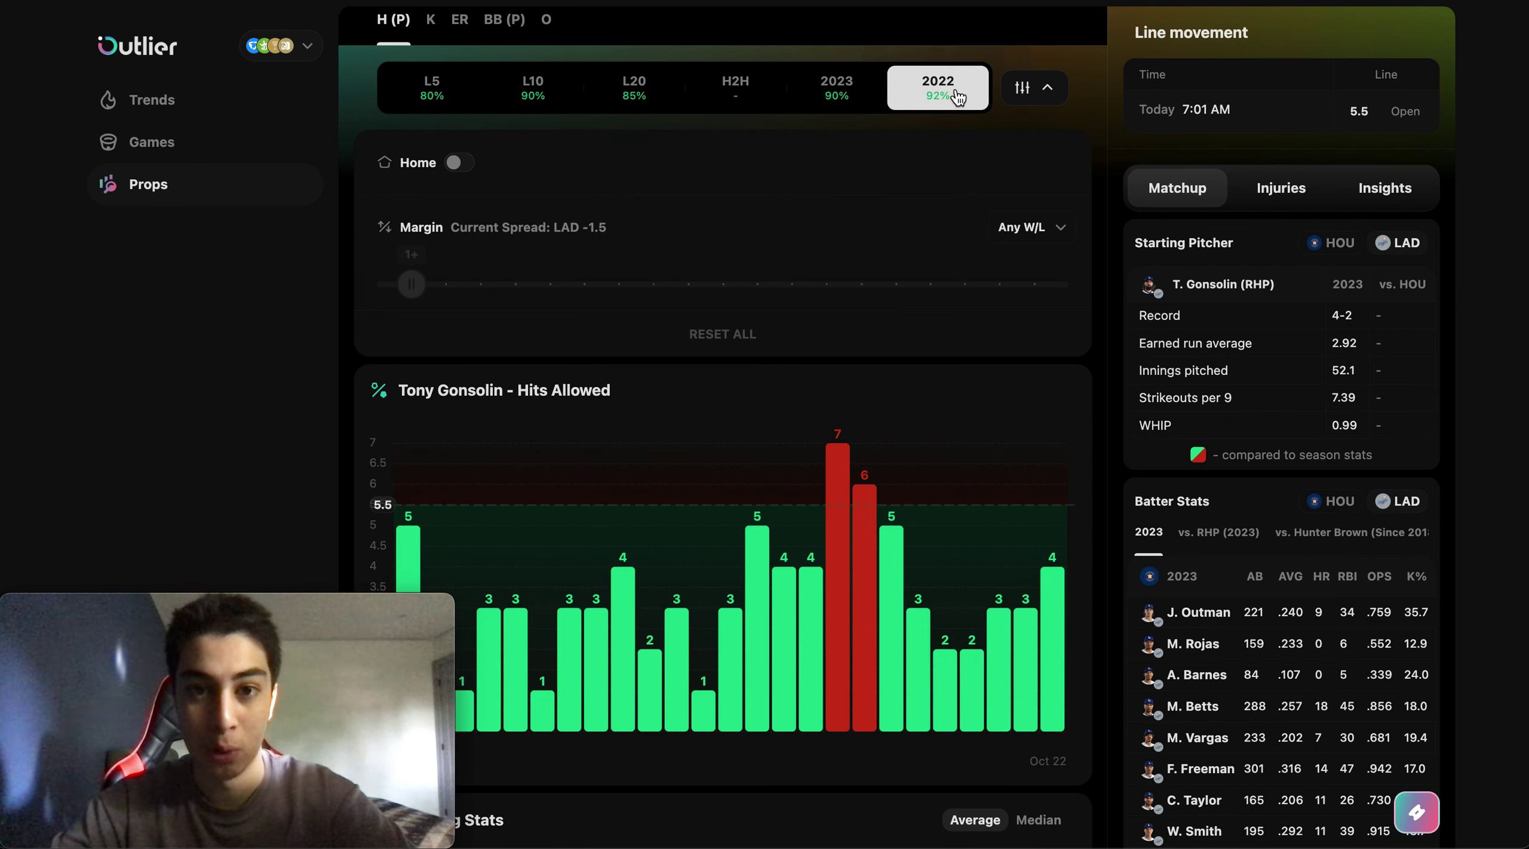
left_click(835, 90)
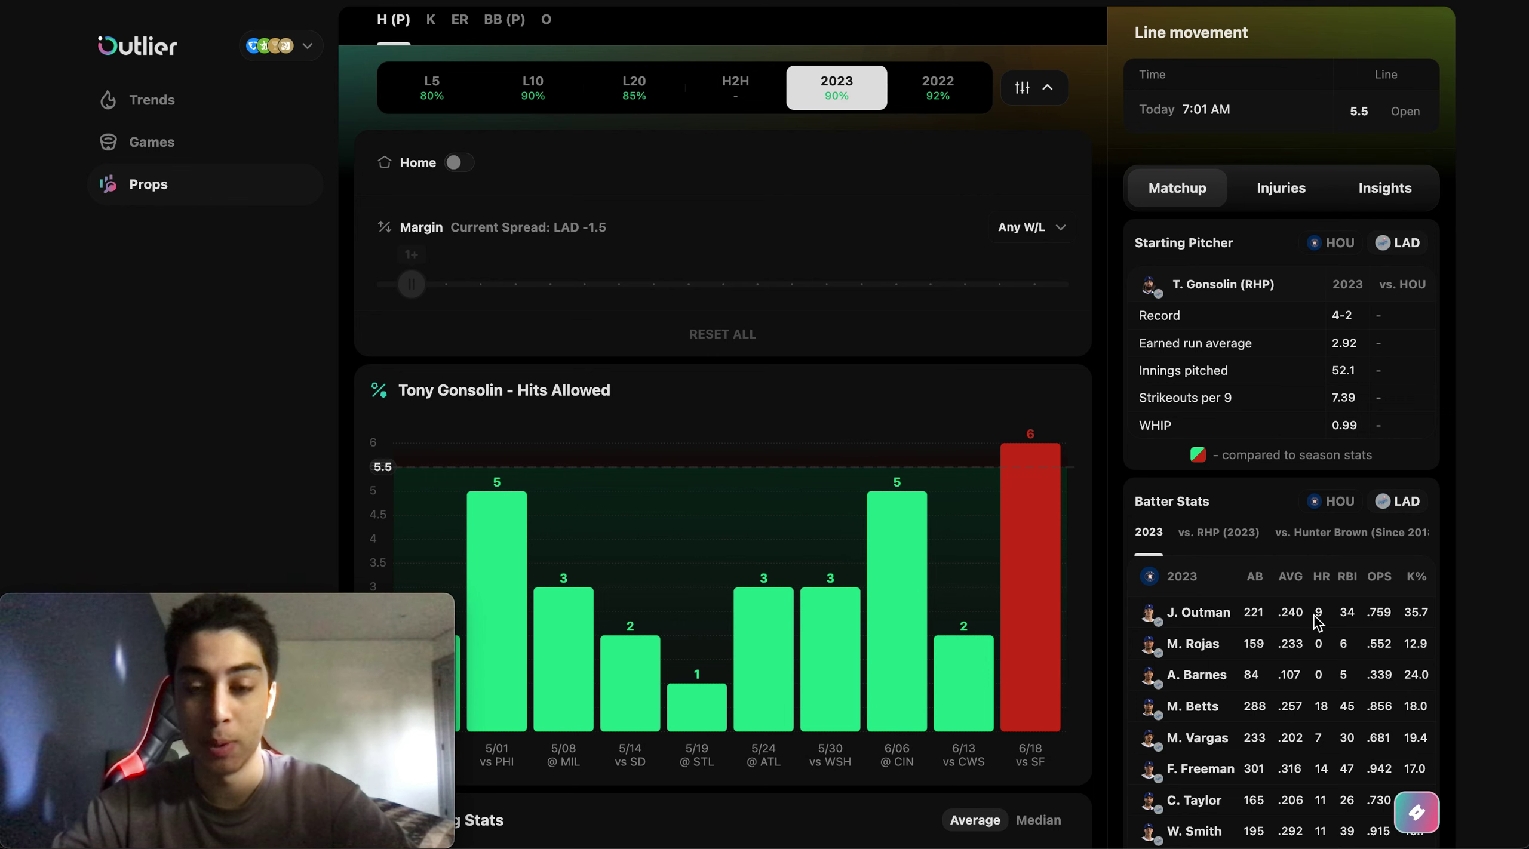
Try the home-games-only chart filter while switching between the 2022 and 2023 seasons
left_click(1051, 91)
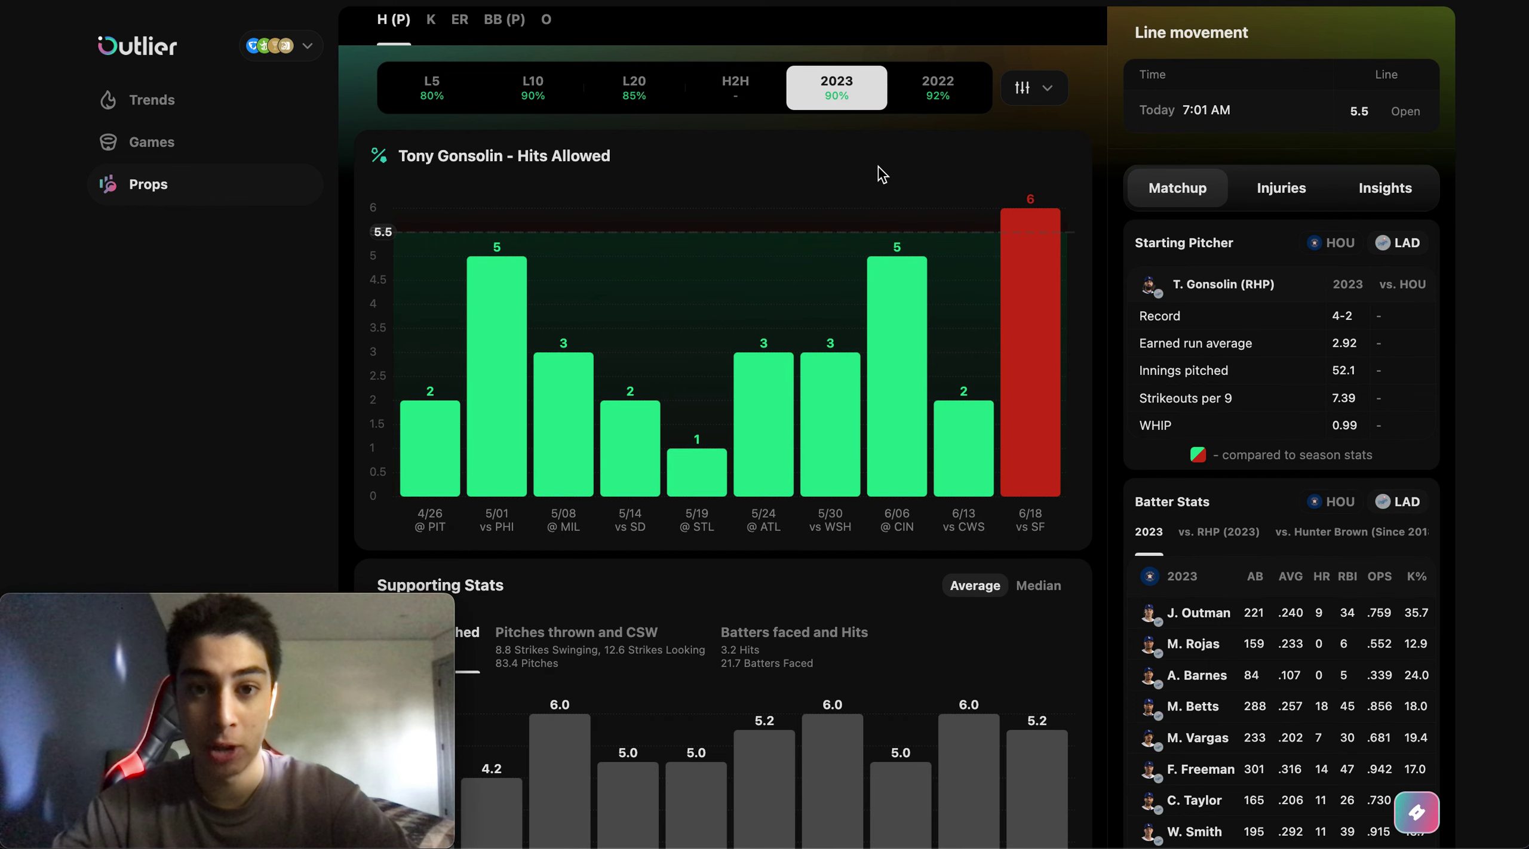
left_click(1027, 99)
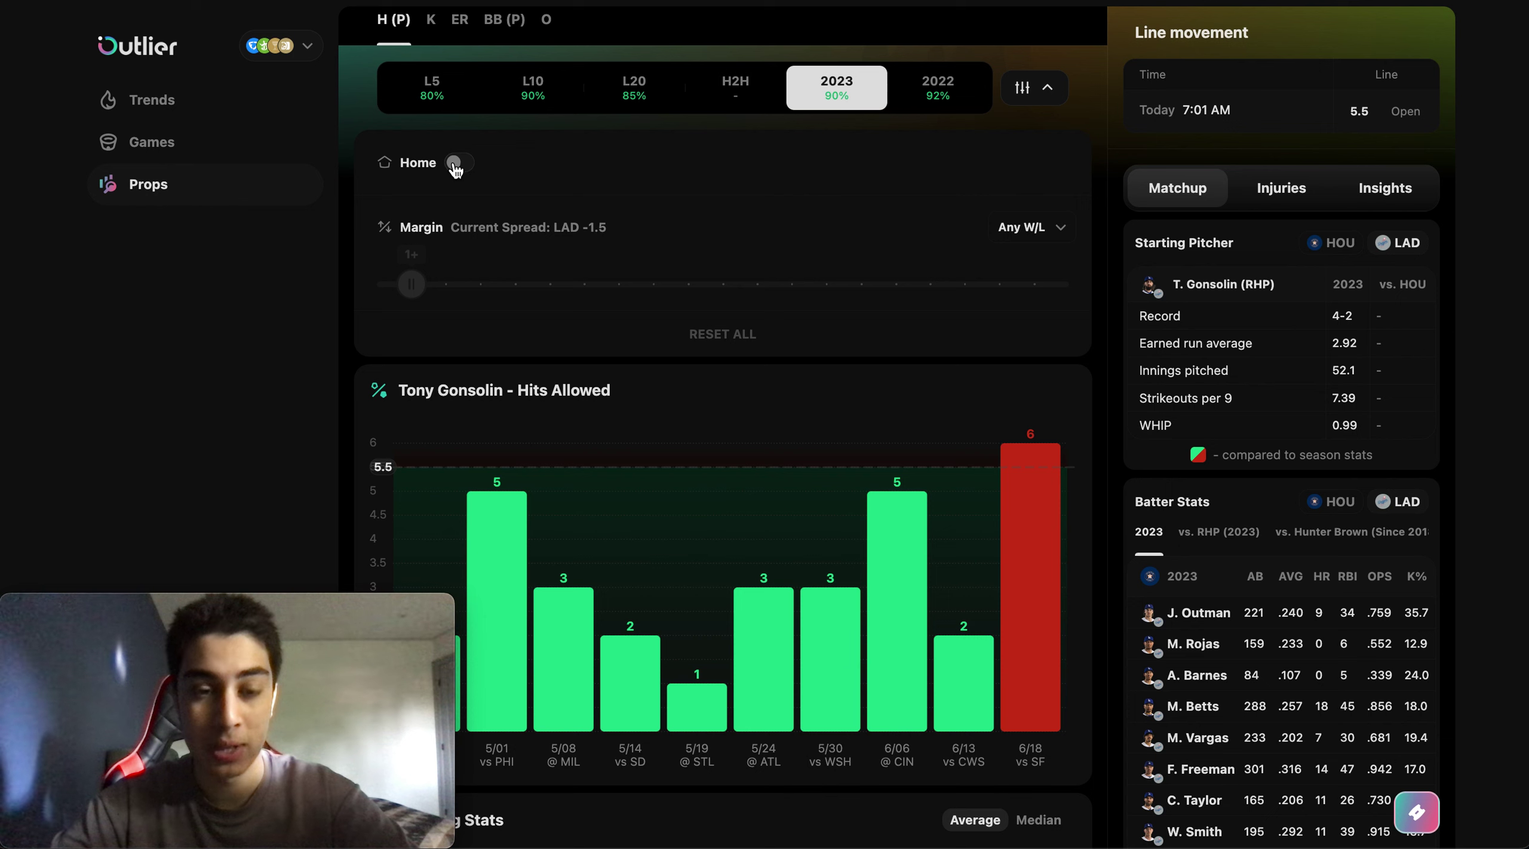
left_click(457, 163)
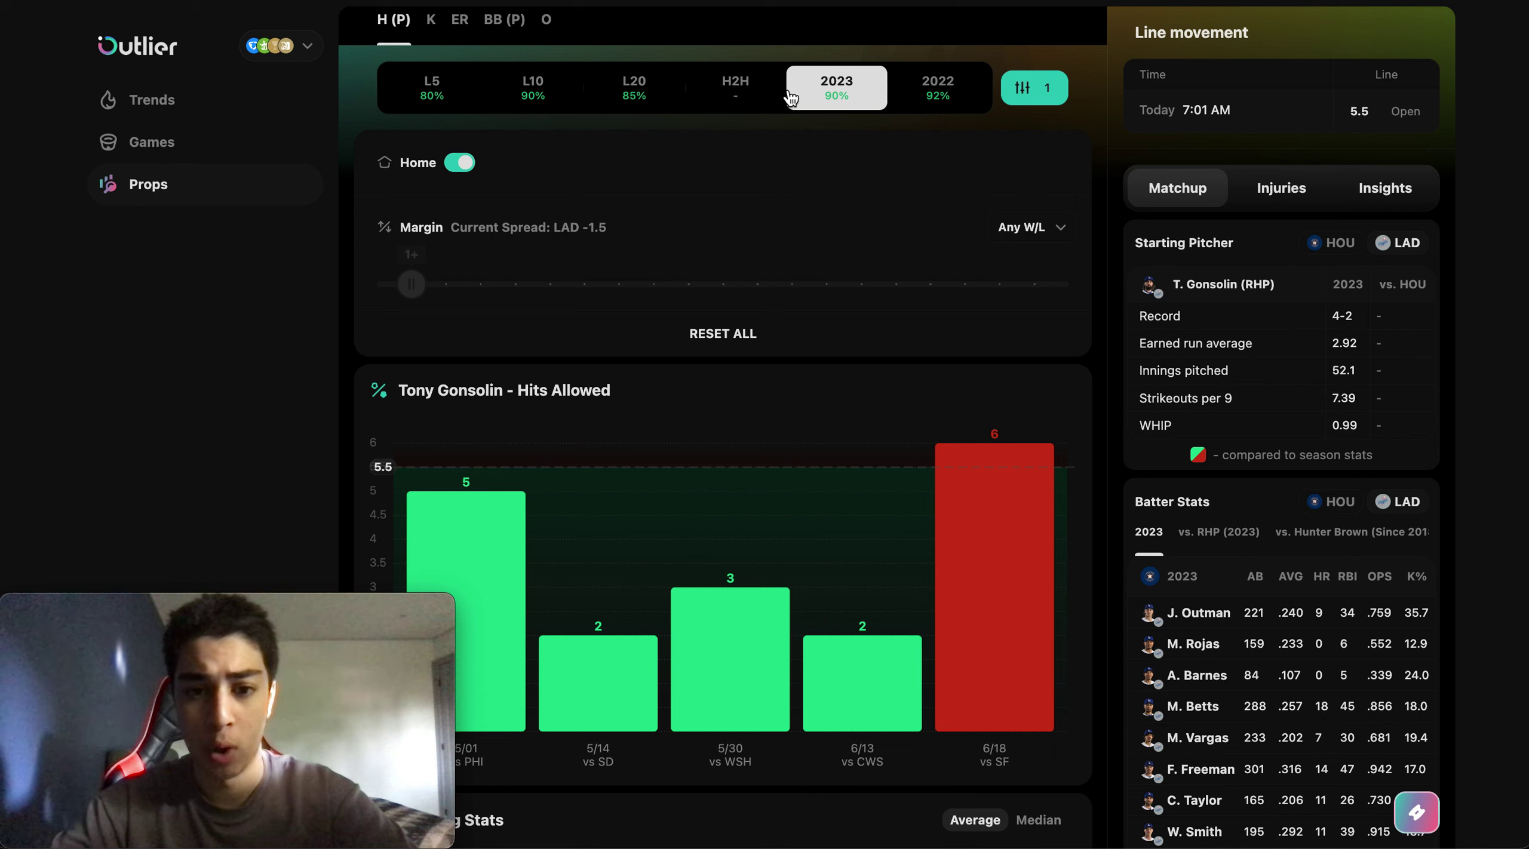
left_click(935, 95)
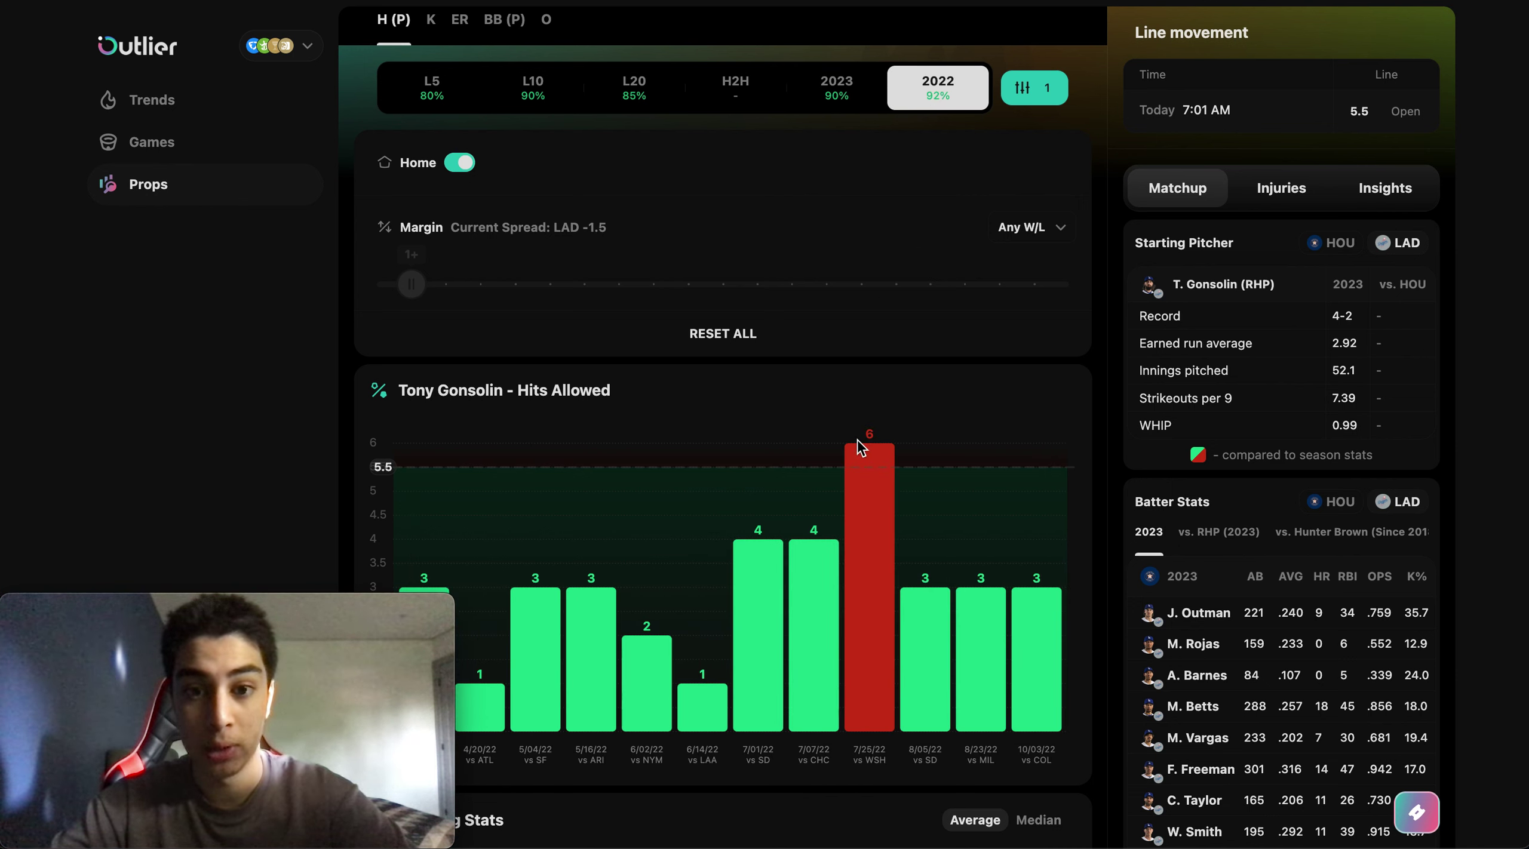
mouse_move(875, 450)
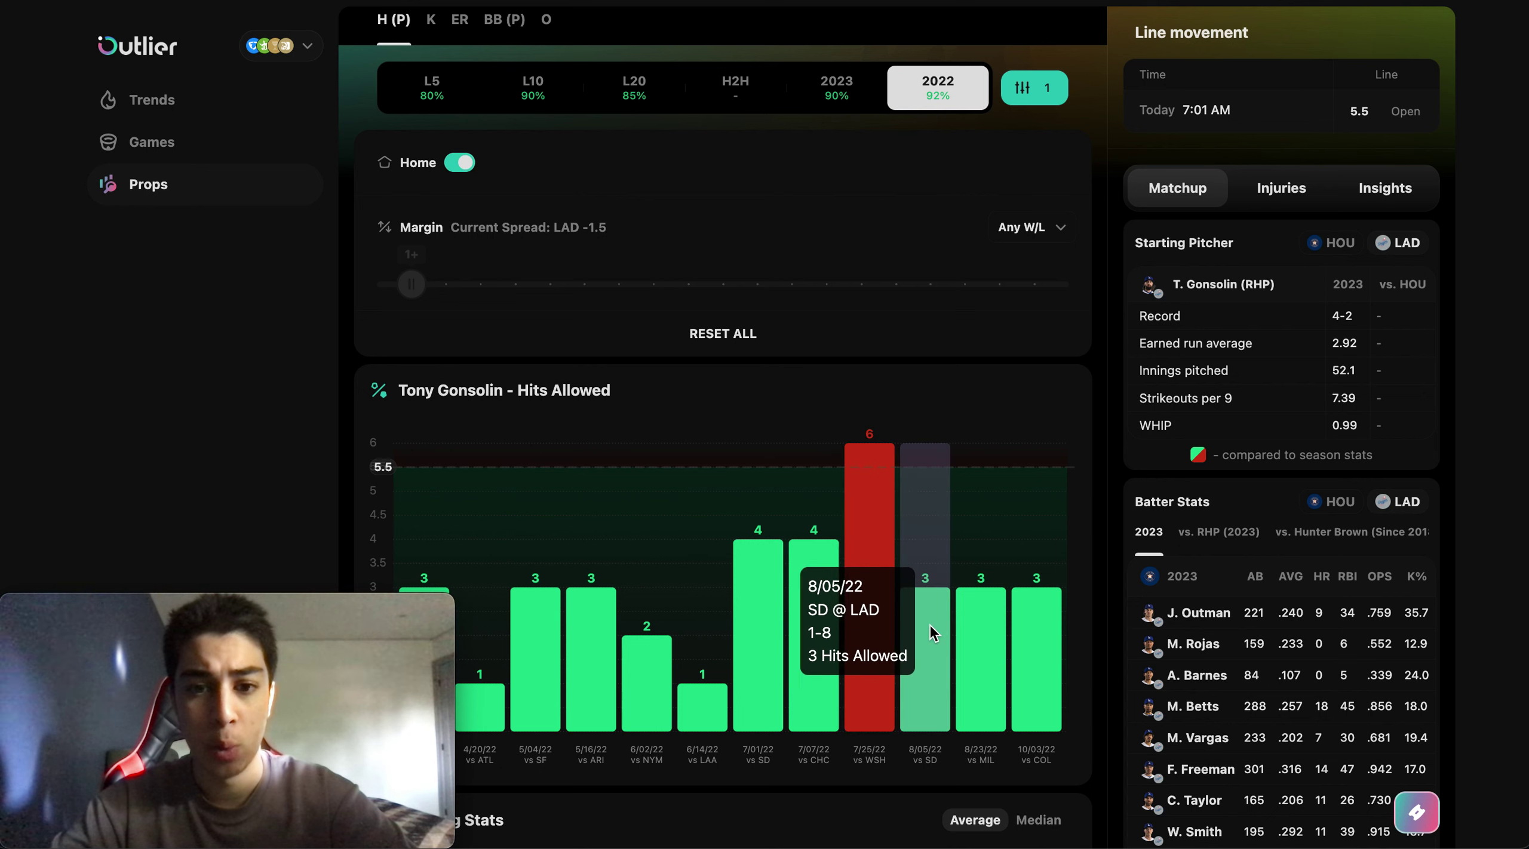
mouse_move(816, 568)
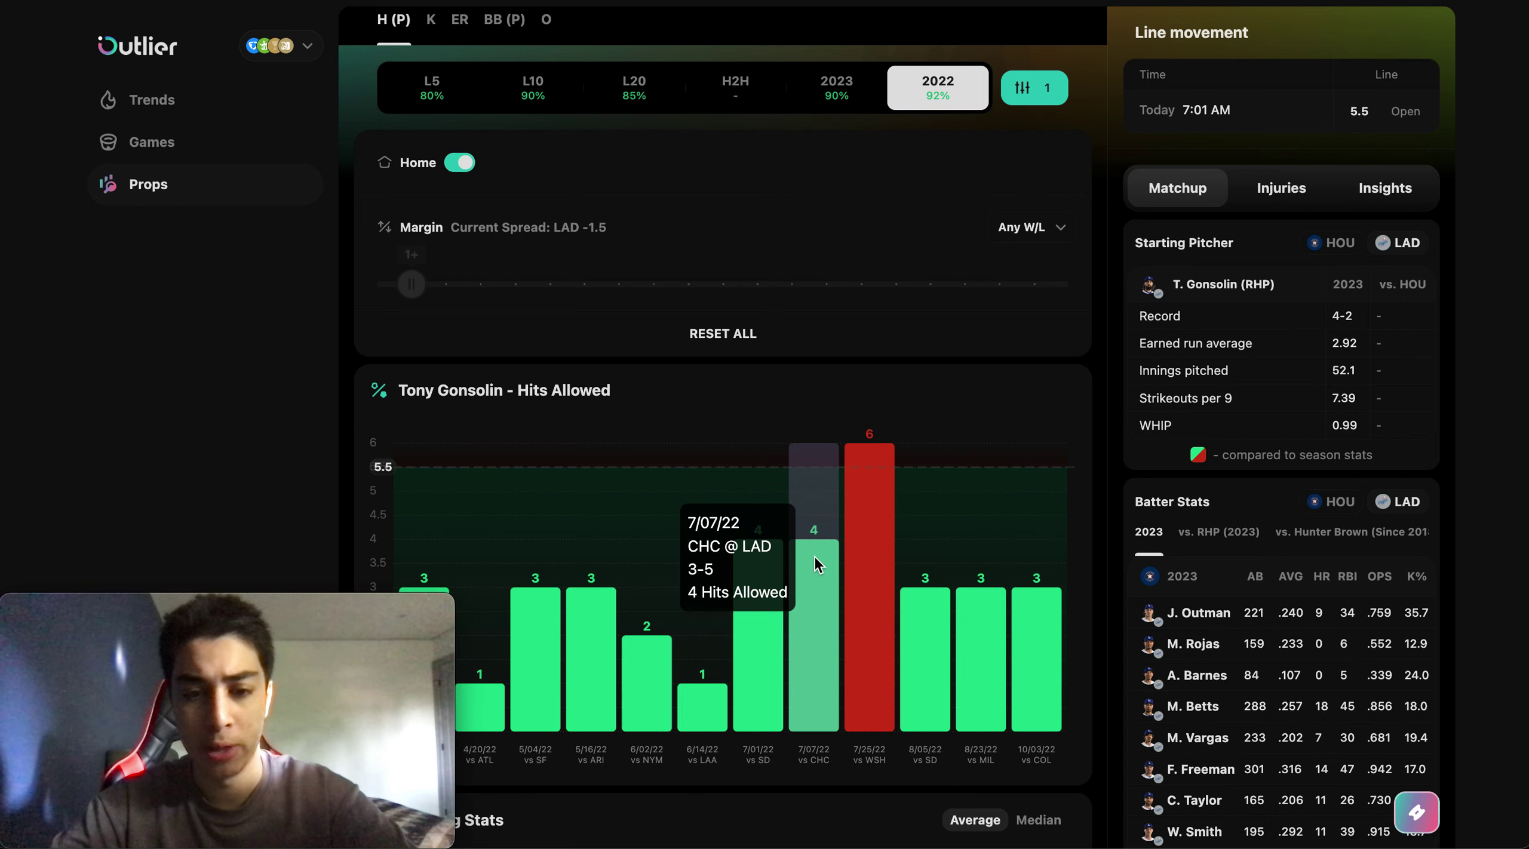
left_click(859, 82)
left_click(1029, 89)
left_click(936, 88)
Show the 2023 season and turn off the home-games-only filter
mouse_move(909, 401)
mouse_move(868, 326)
scroll(878, 334, "up", 1)
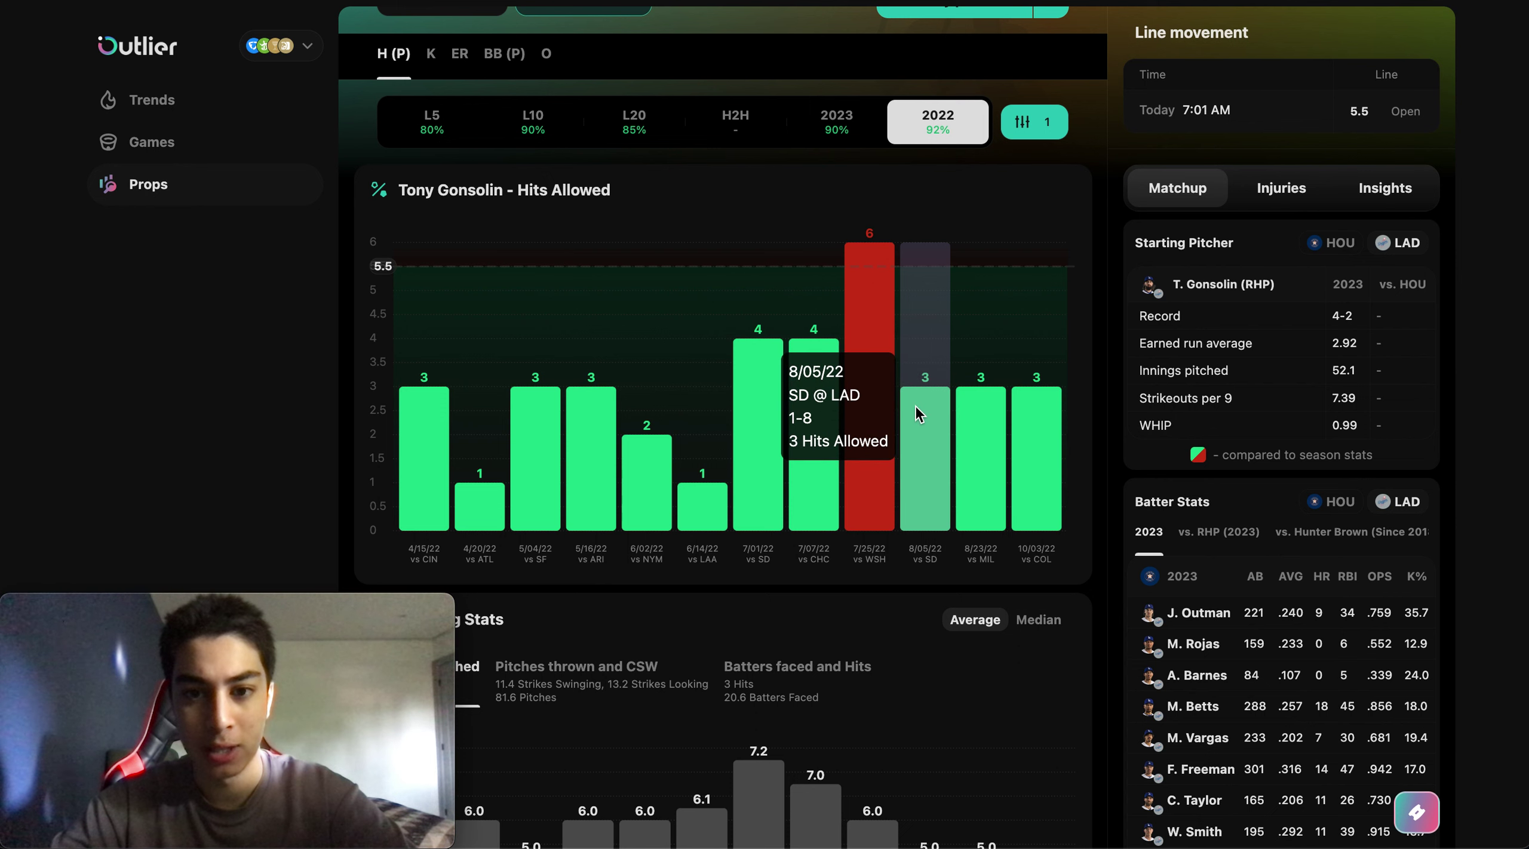
left_click(843, 120)
scroll(872, 220, "up", 3)
left_click(1028, 220)
left_click(460, 292)
Show HOU batter stats vs. RHP (2023), then head-to-head vs. Tony Gonsolin
scroll(1103, 580, "down", 2)
scroll(1376, 521, "down", 2)
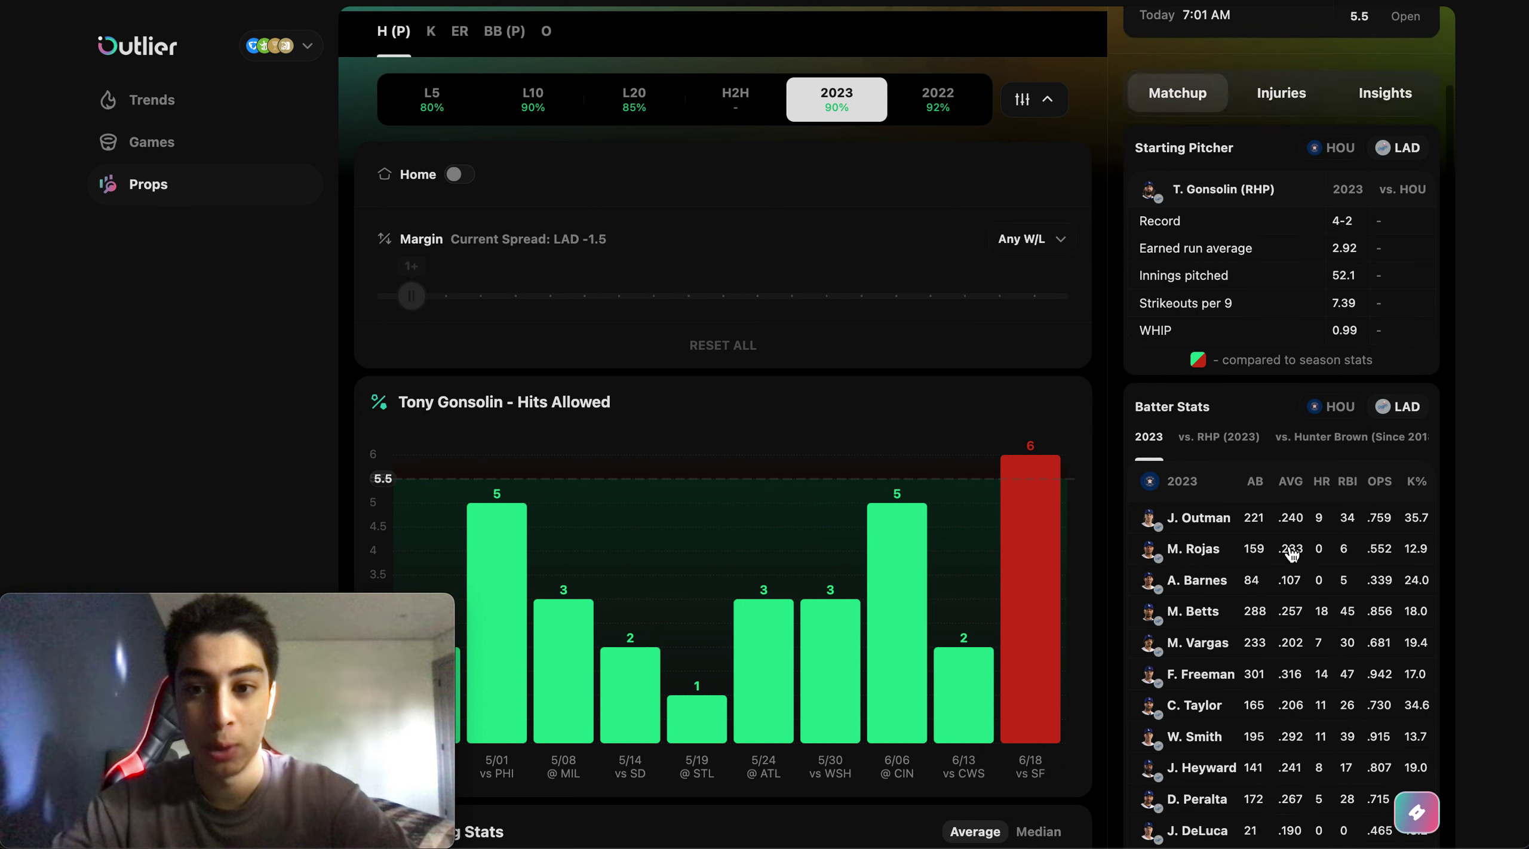
left_click(1337, 405)
left_click(1216, 435)
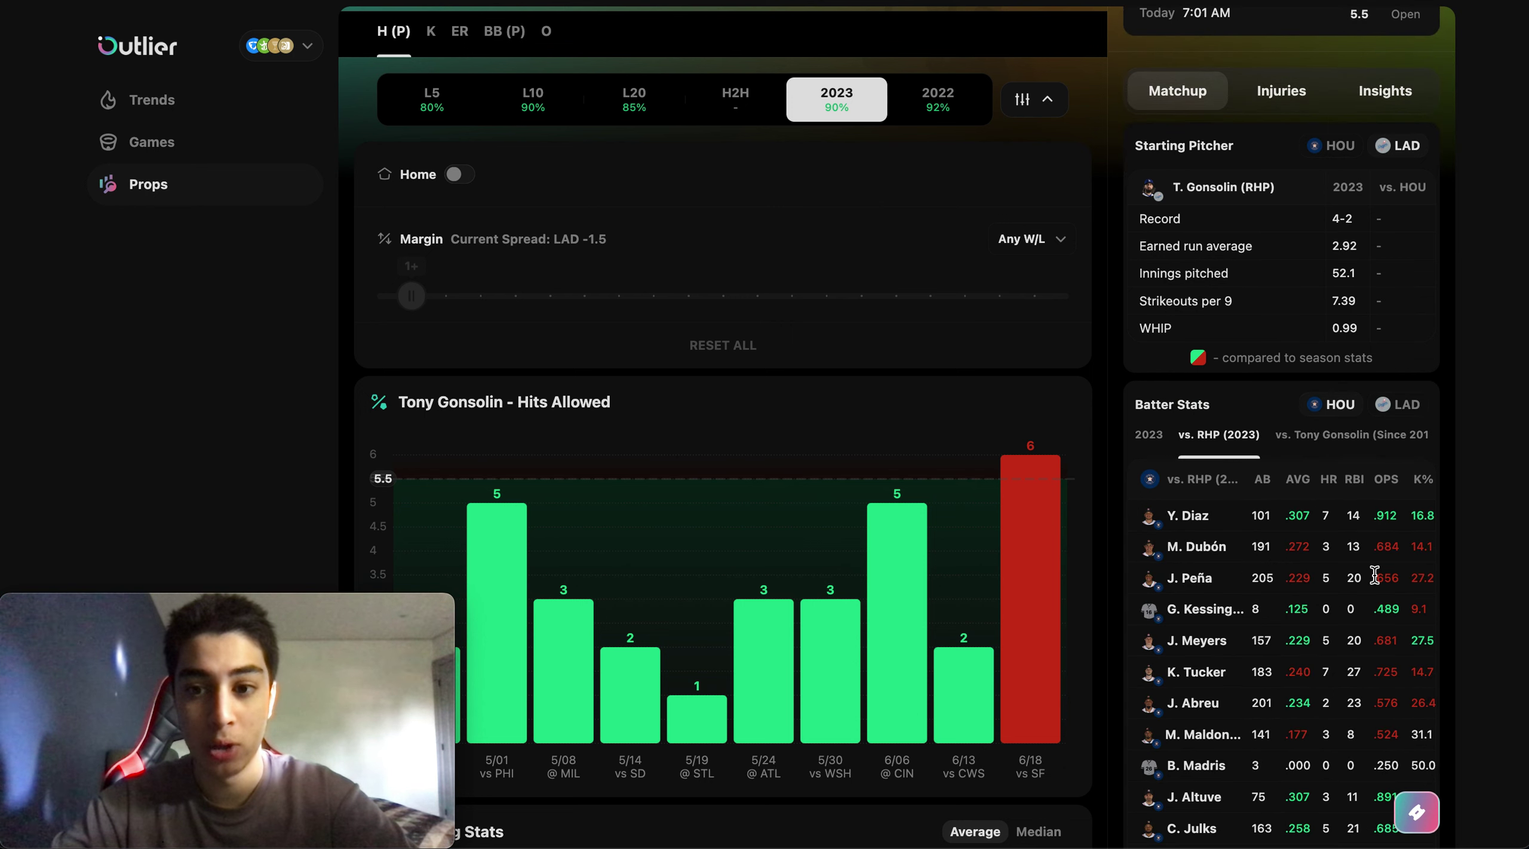
scroll(1373, 575, "down", 2)
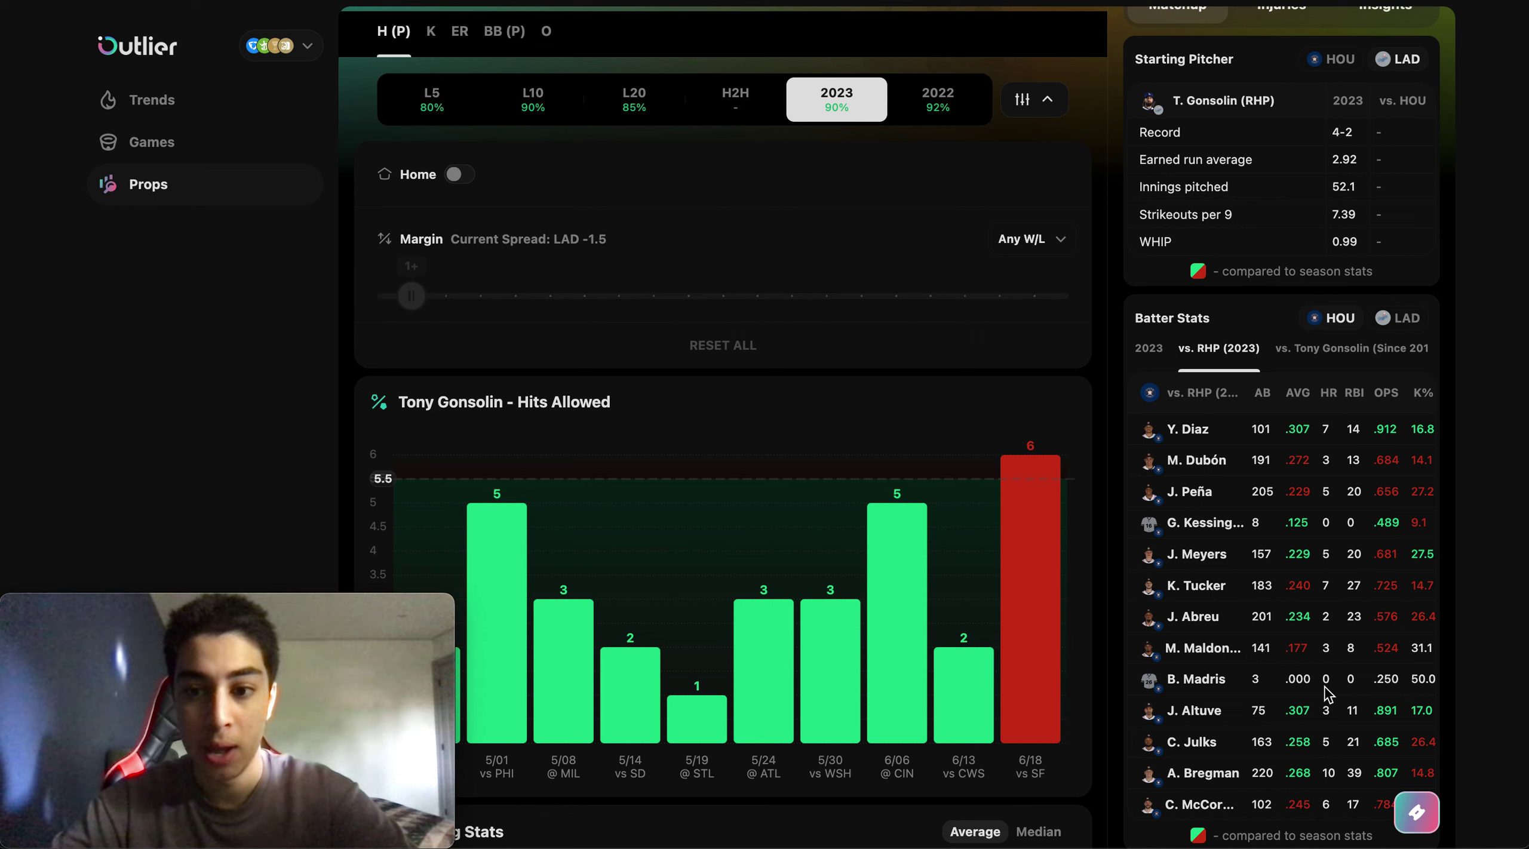
scroll(1314, 696, "down", 1)
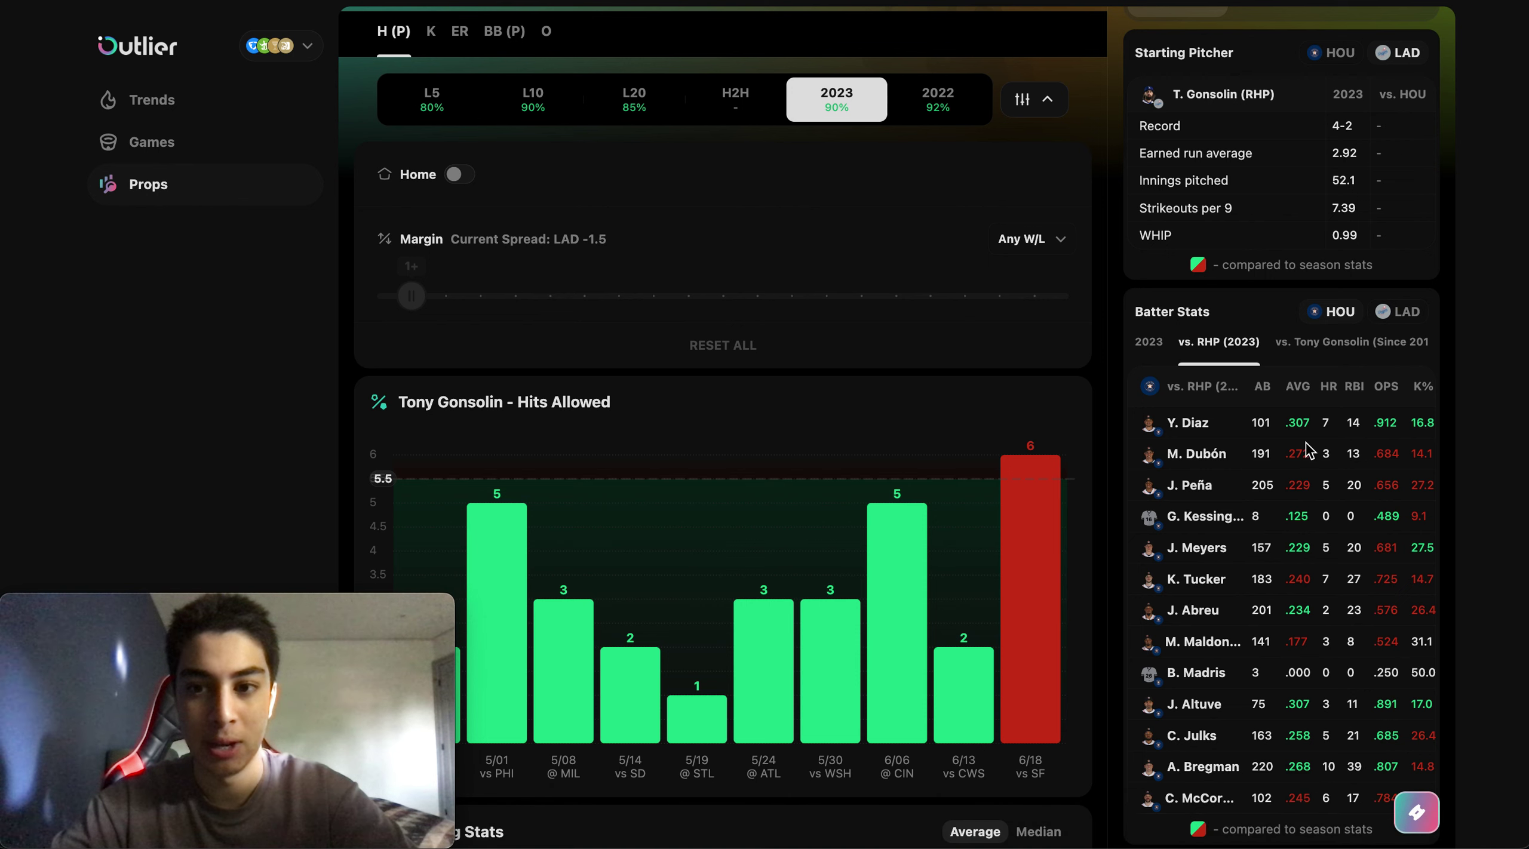
left_click(1323, 351)
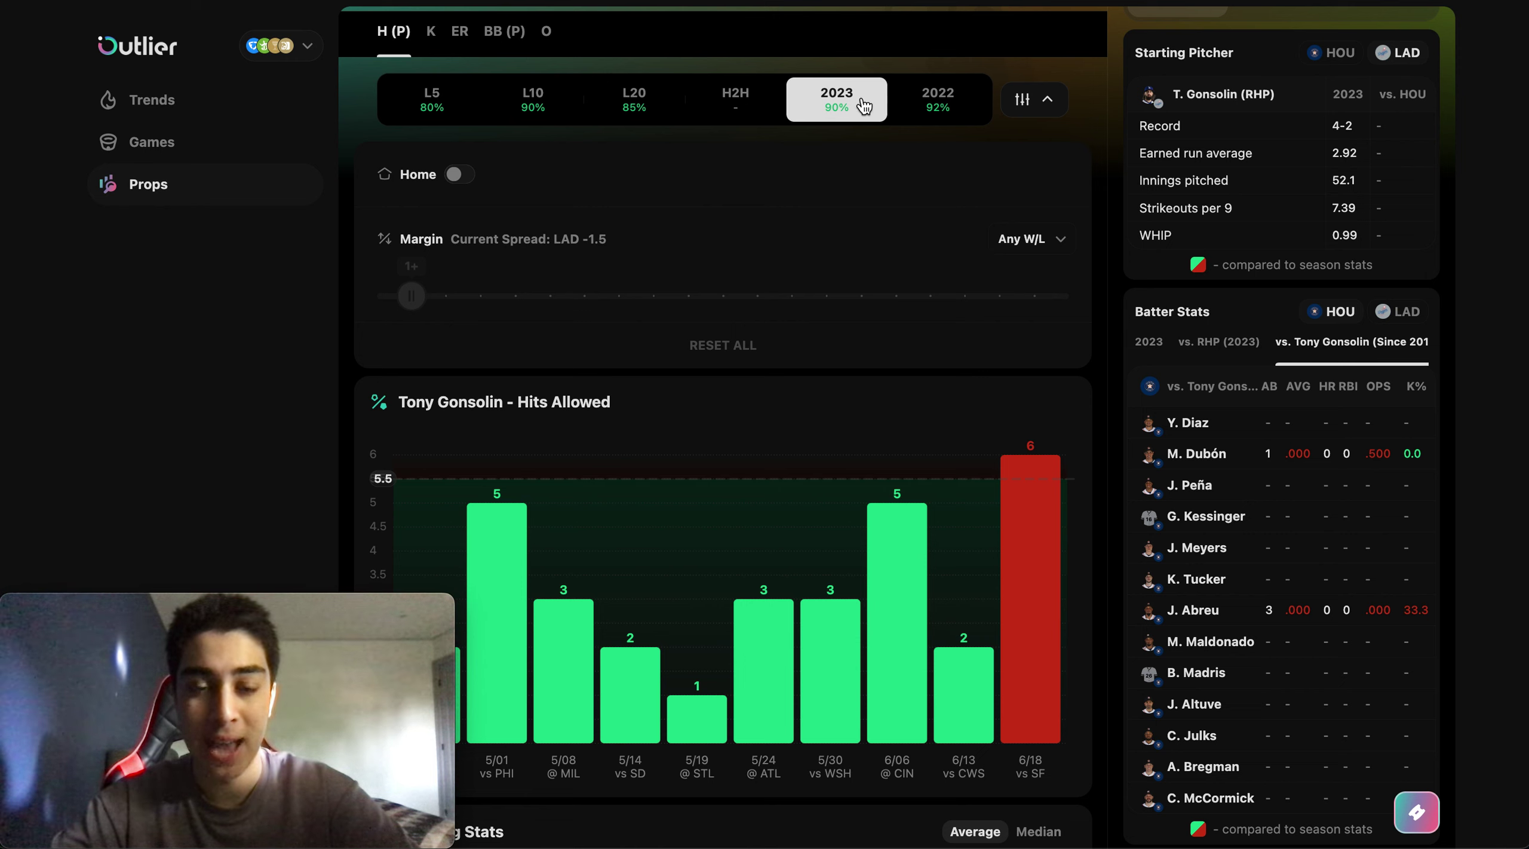
Chart Gonsolin's pitches thrown and CSW per 2023 start, briefly checking innings pitched
left_click(915, 112)
left_click(839, 108)
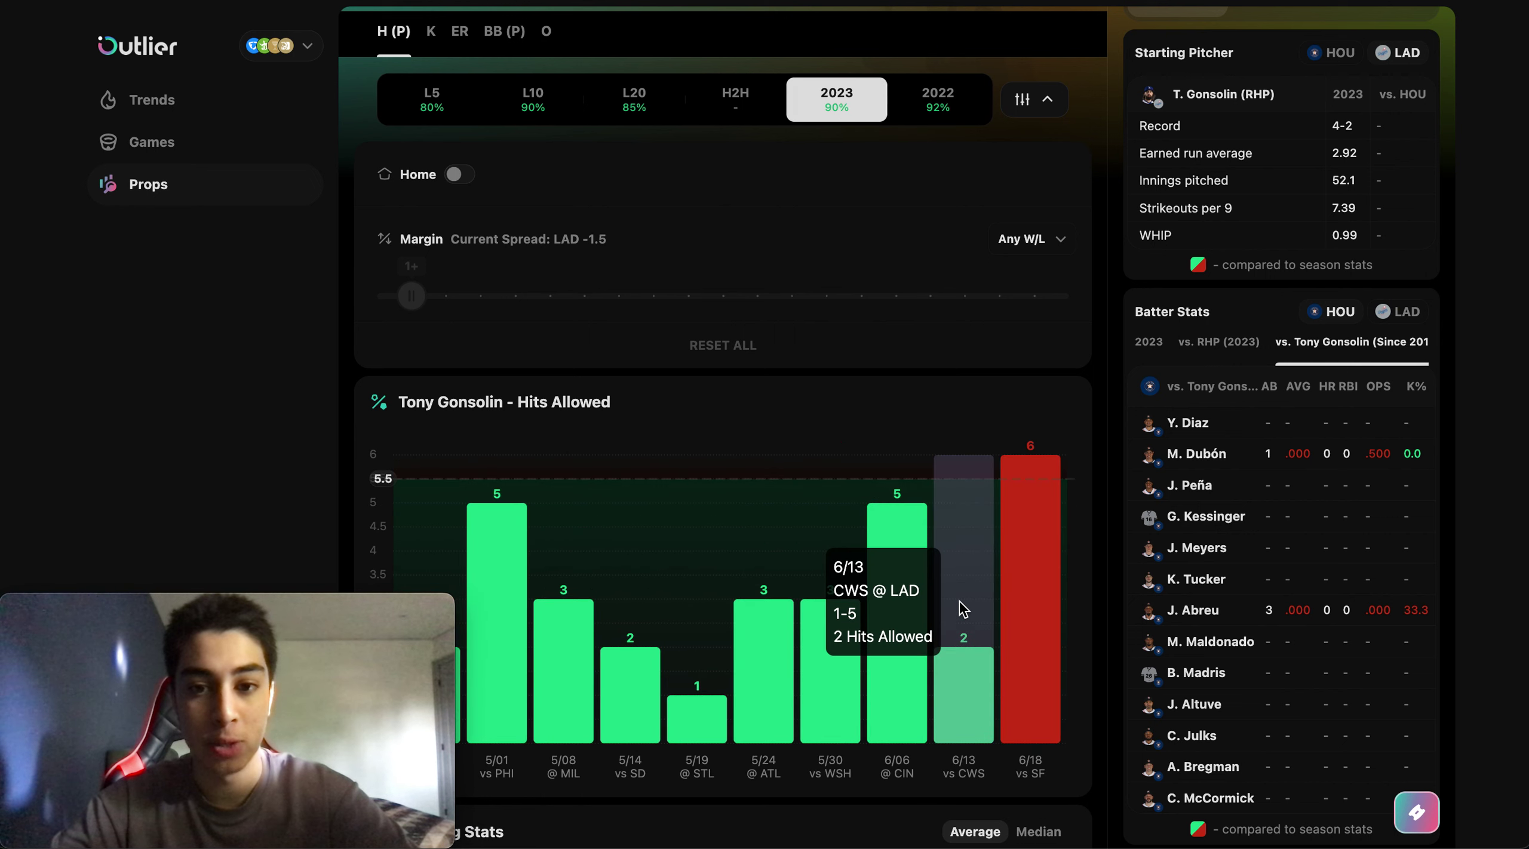
mouse_move(1040, 636)
scroll(1038, 629, "down", 6)
scroll(1042, 639, "down", 2)
left_click(658, 437)
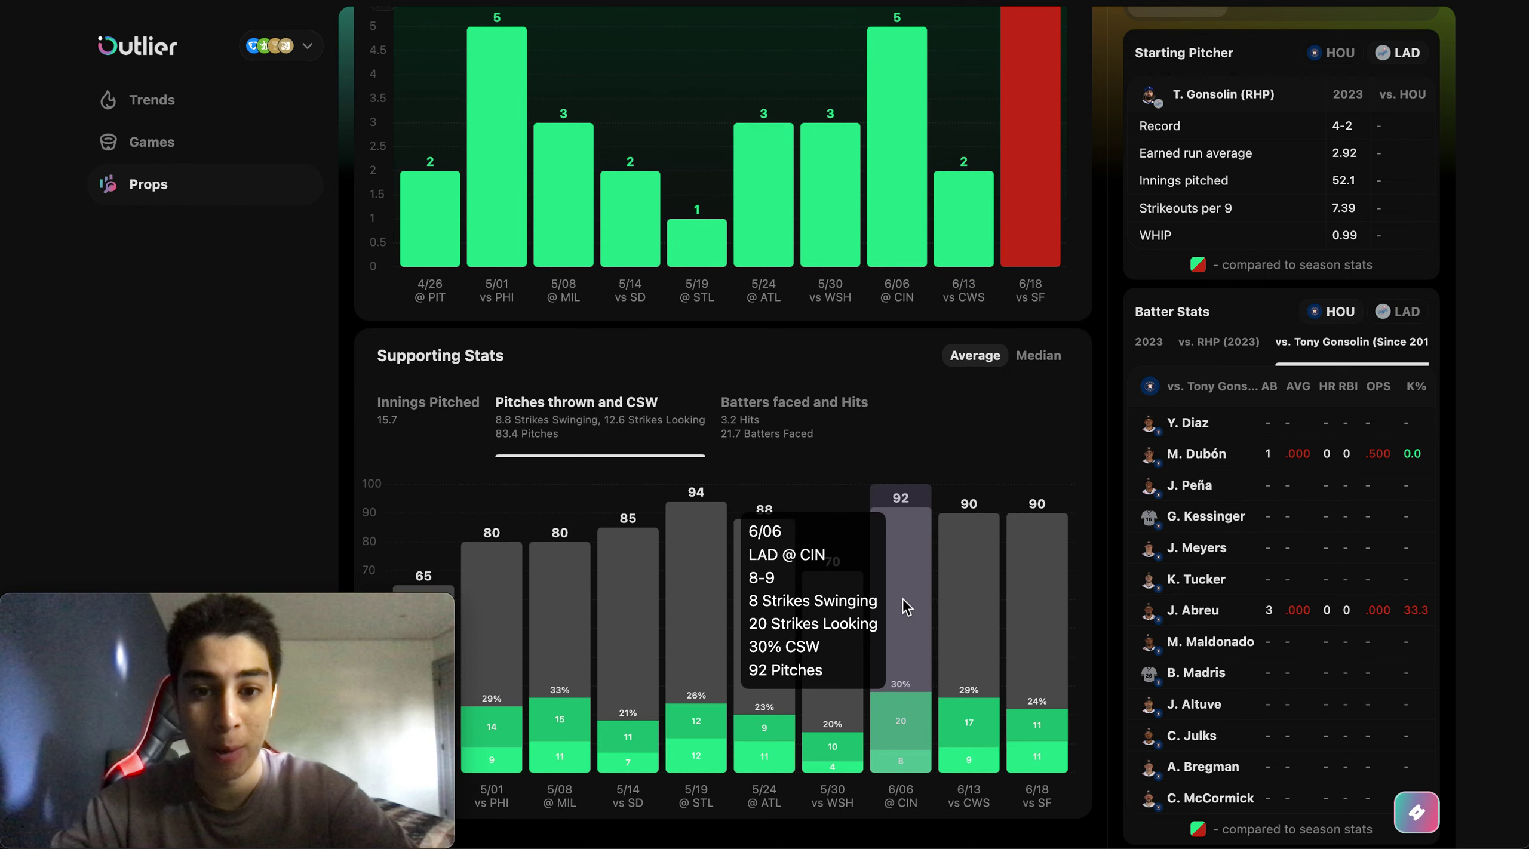
mouse_move(589, 626)
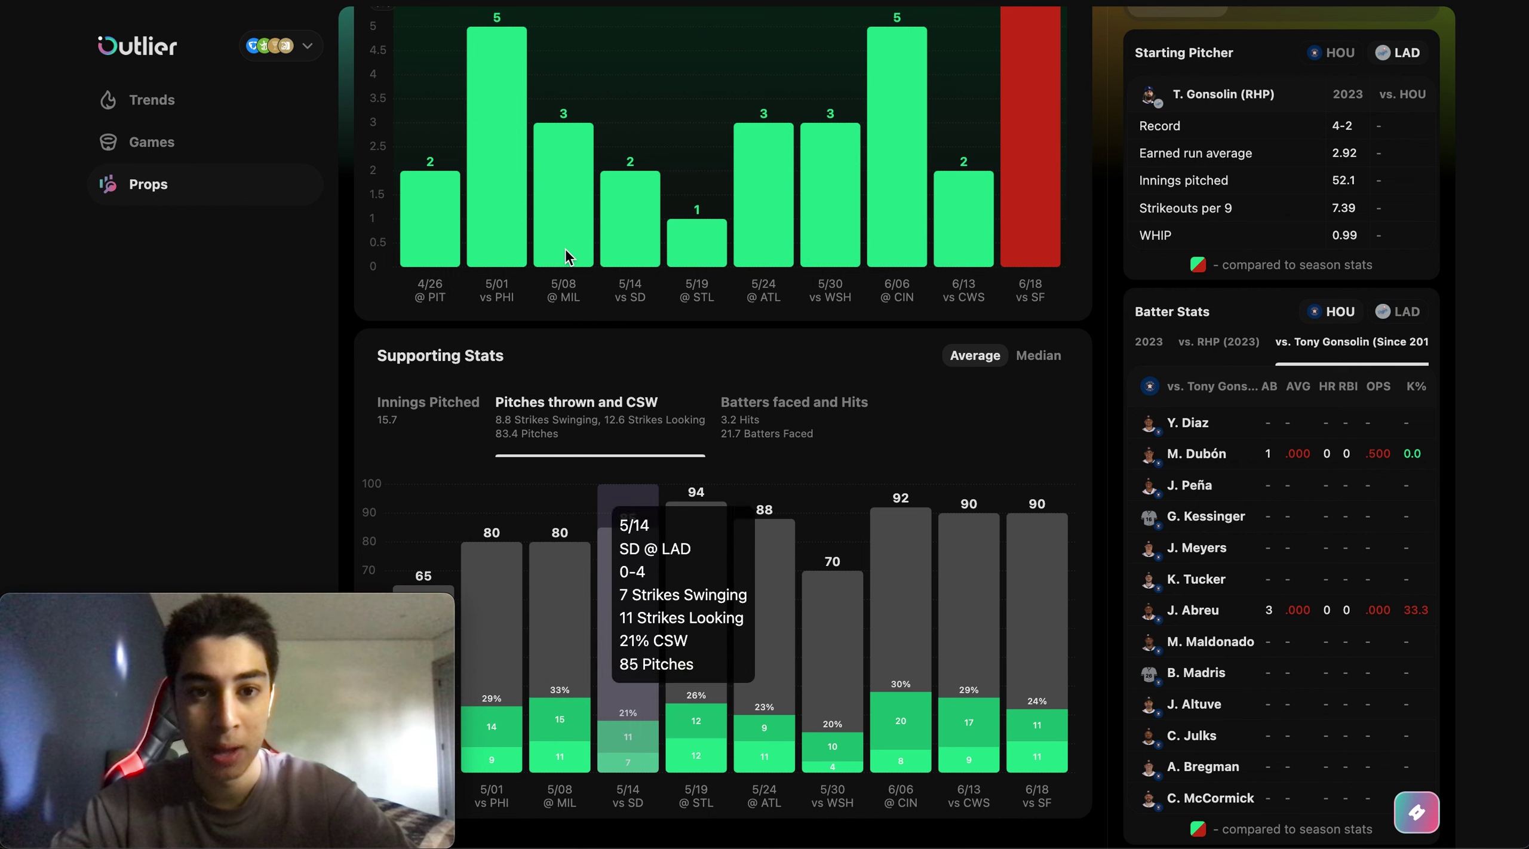
mouse_move(567, 232)
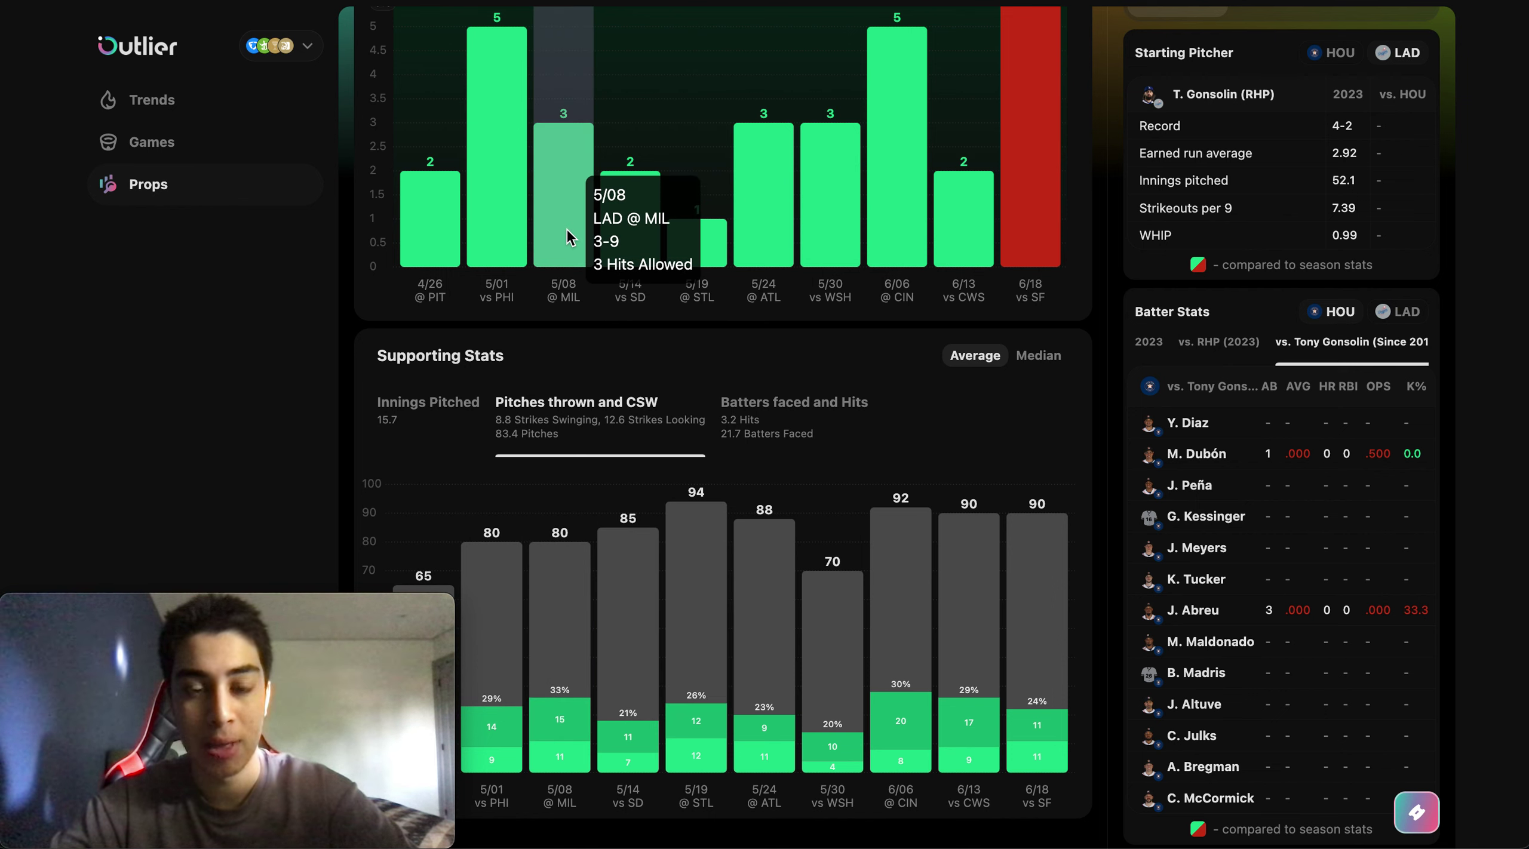
mouse_move(547, 690)
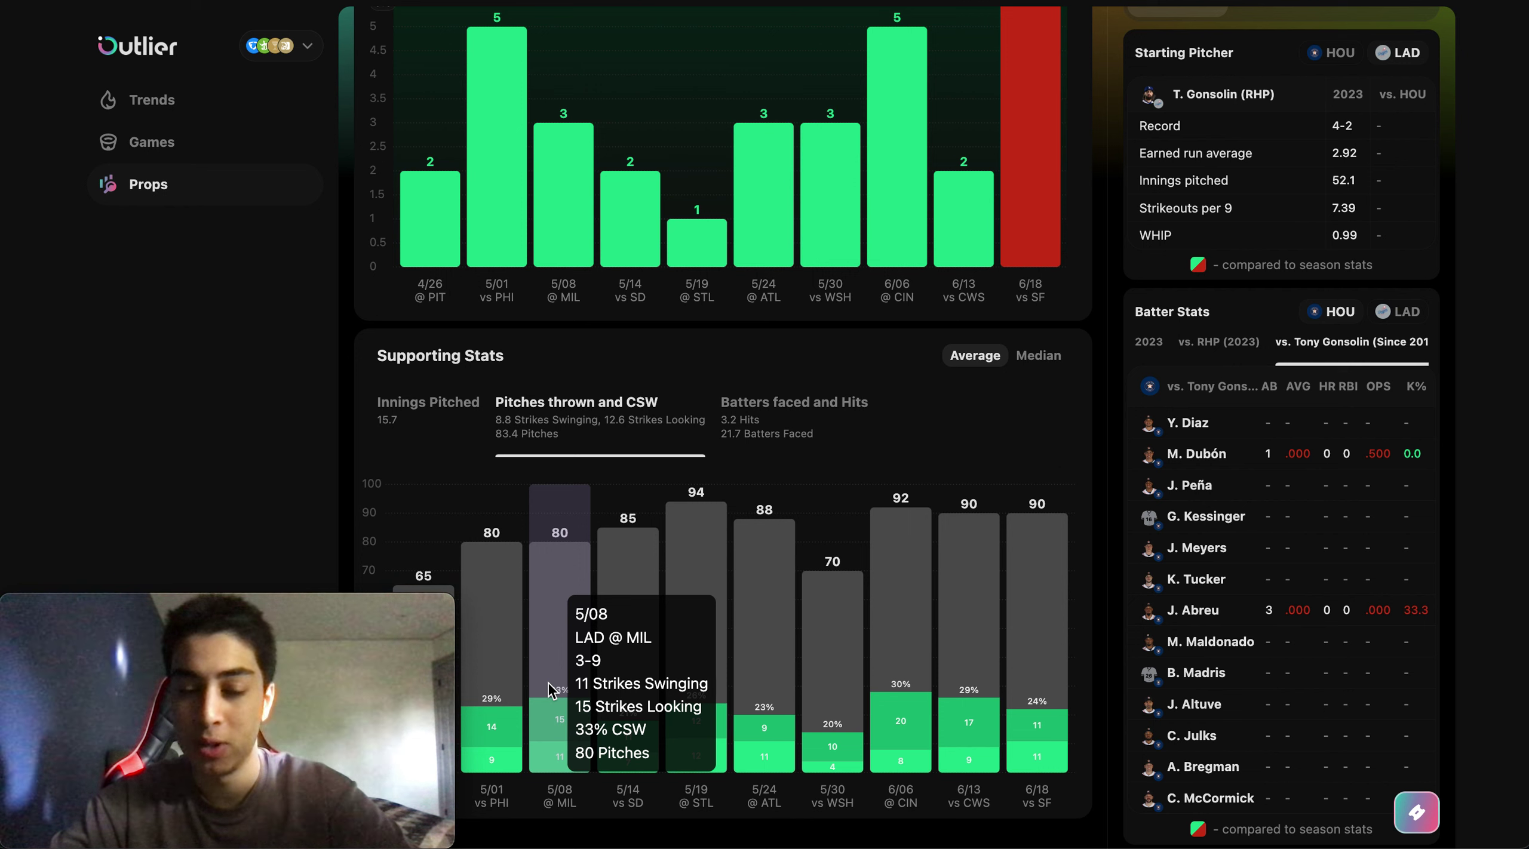
left_click(427, 429)
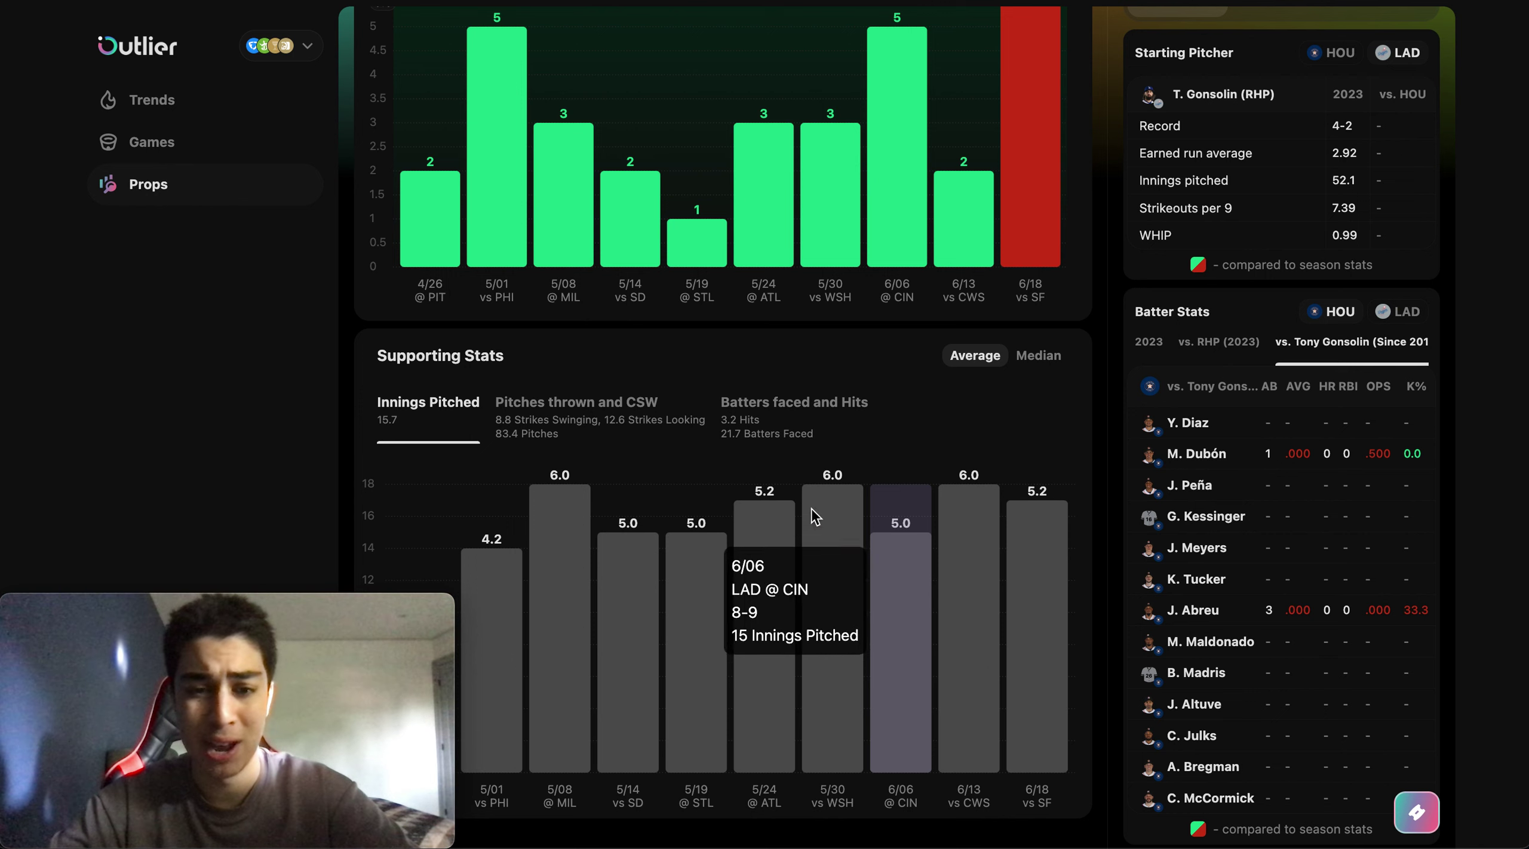
left_click(564, 401)
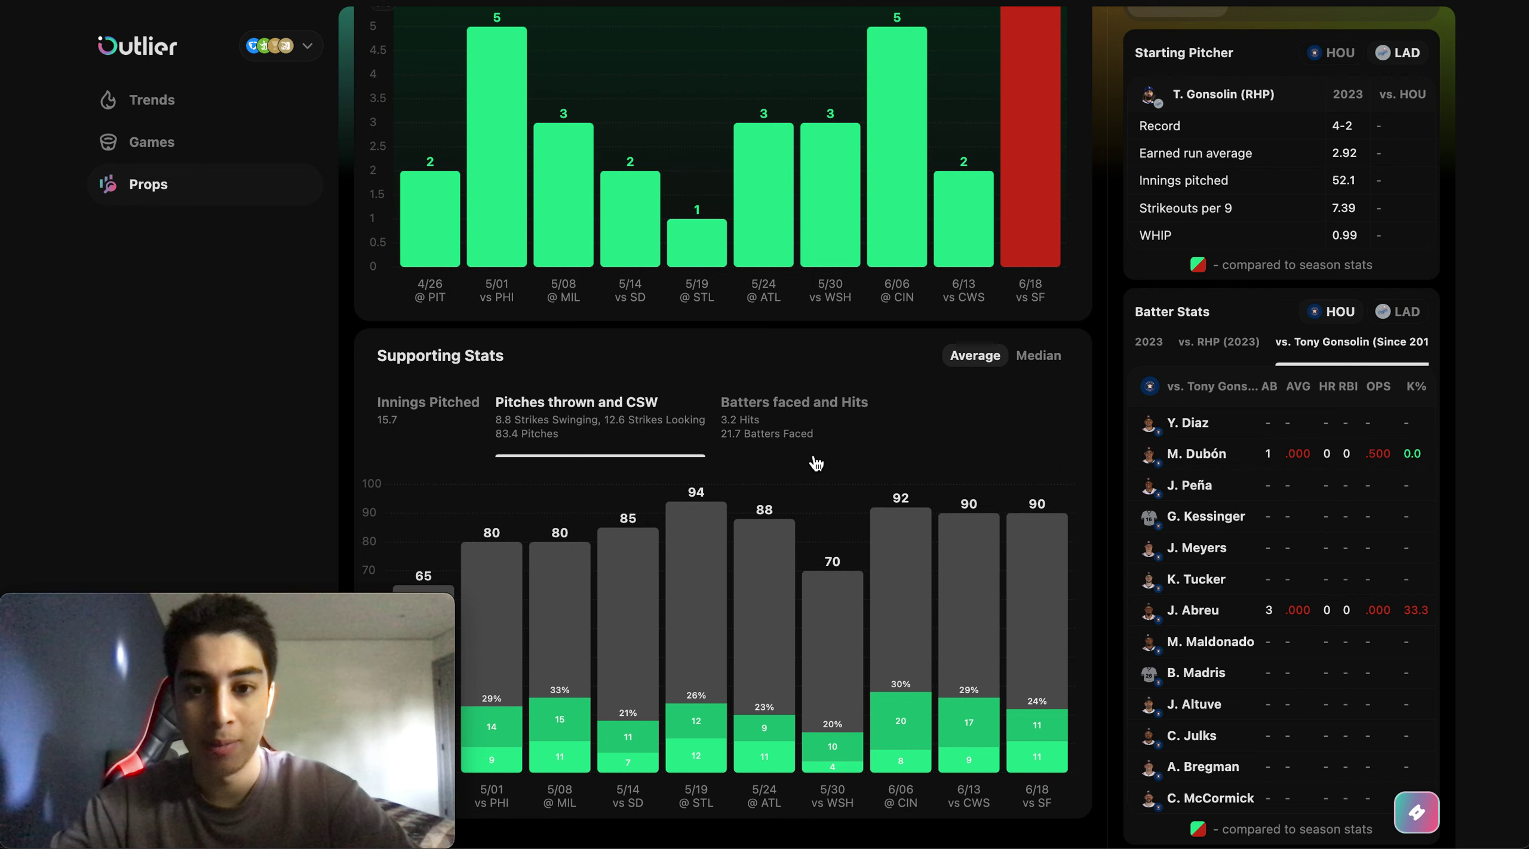
Add Gonsolin Under 5.5 Hits Allowed to My Picks and review it in the bet slip
scroll(822, 442, "up", 10)
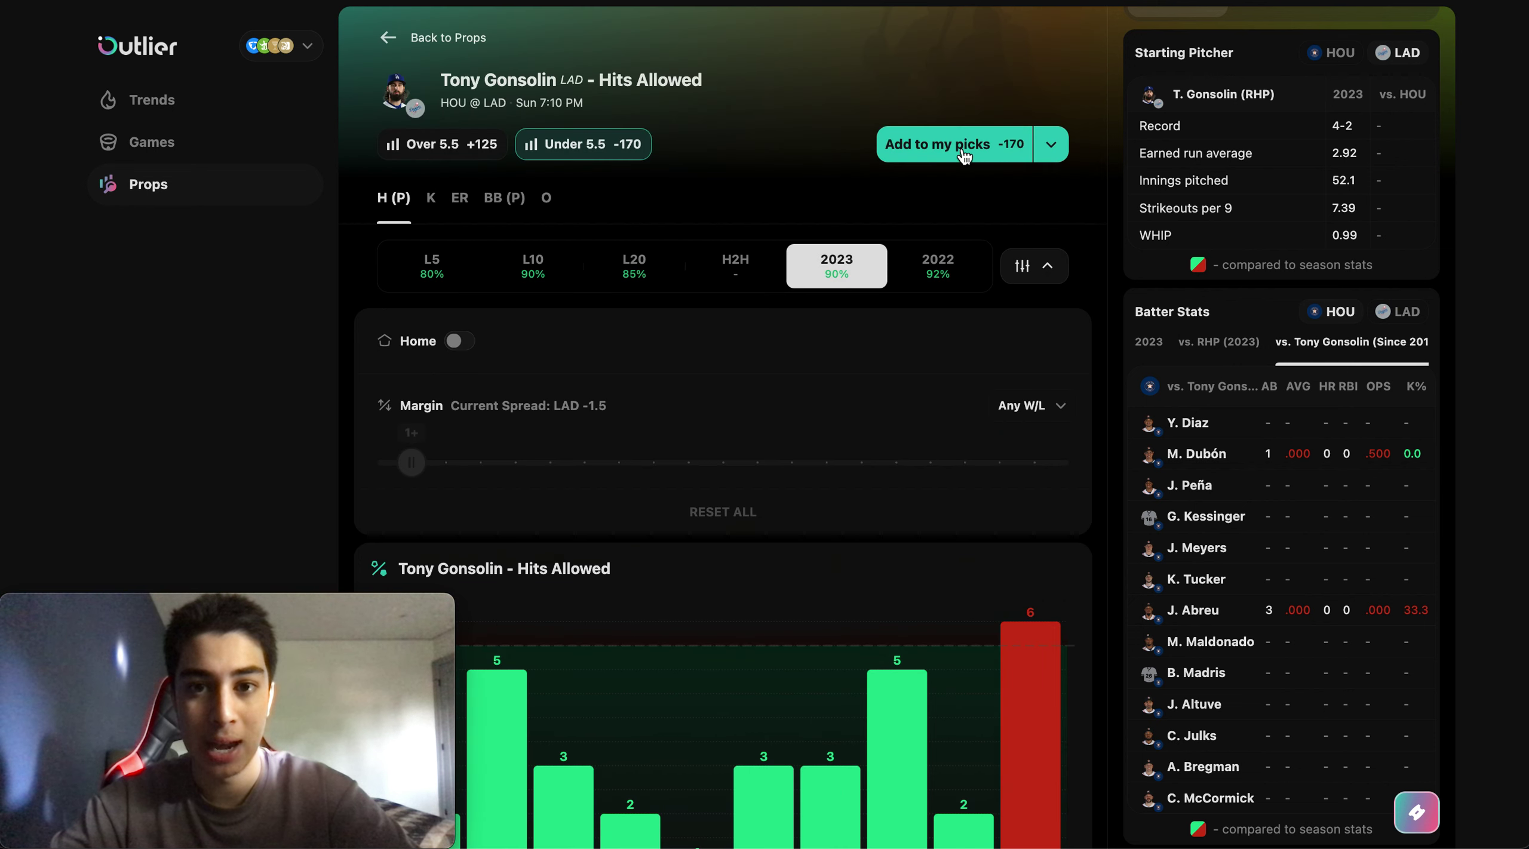
left_click(963, 154)
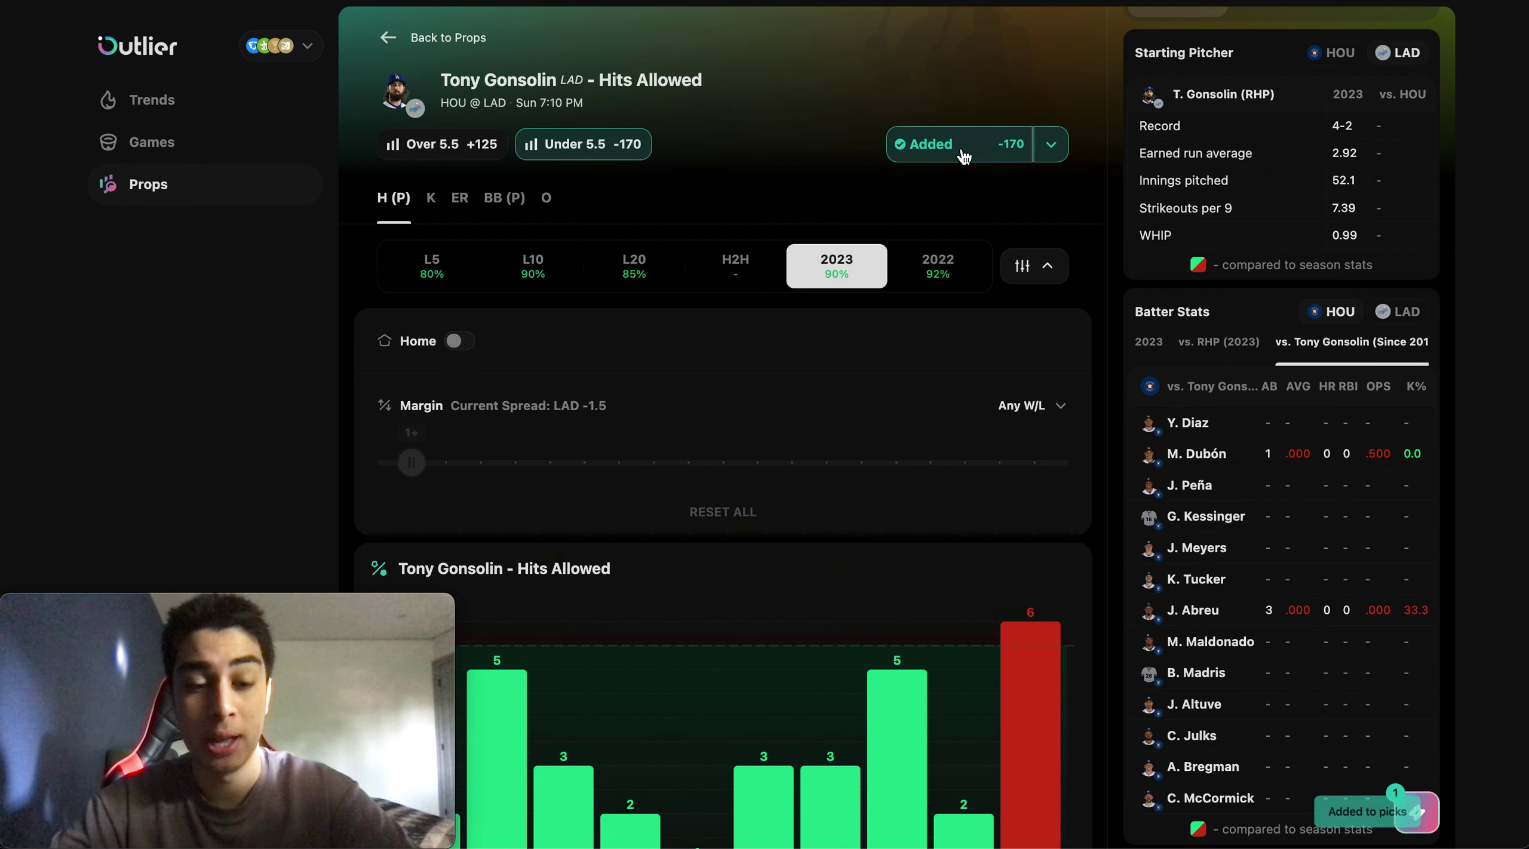
left_click(1418, 812)
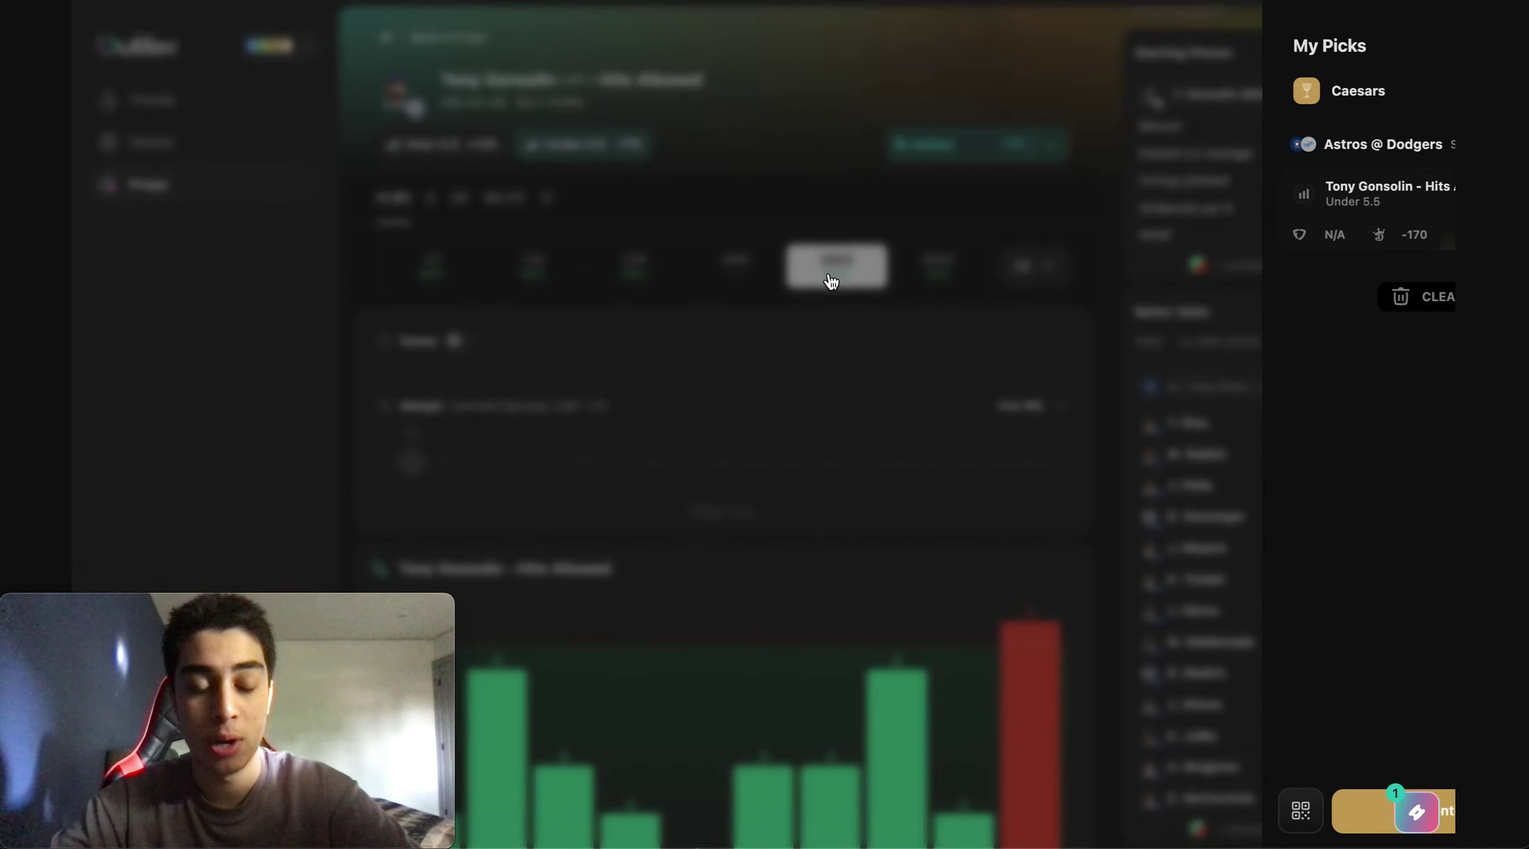
left_click(831, 281)
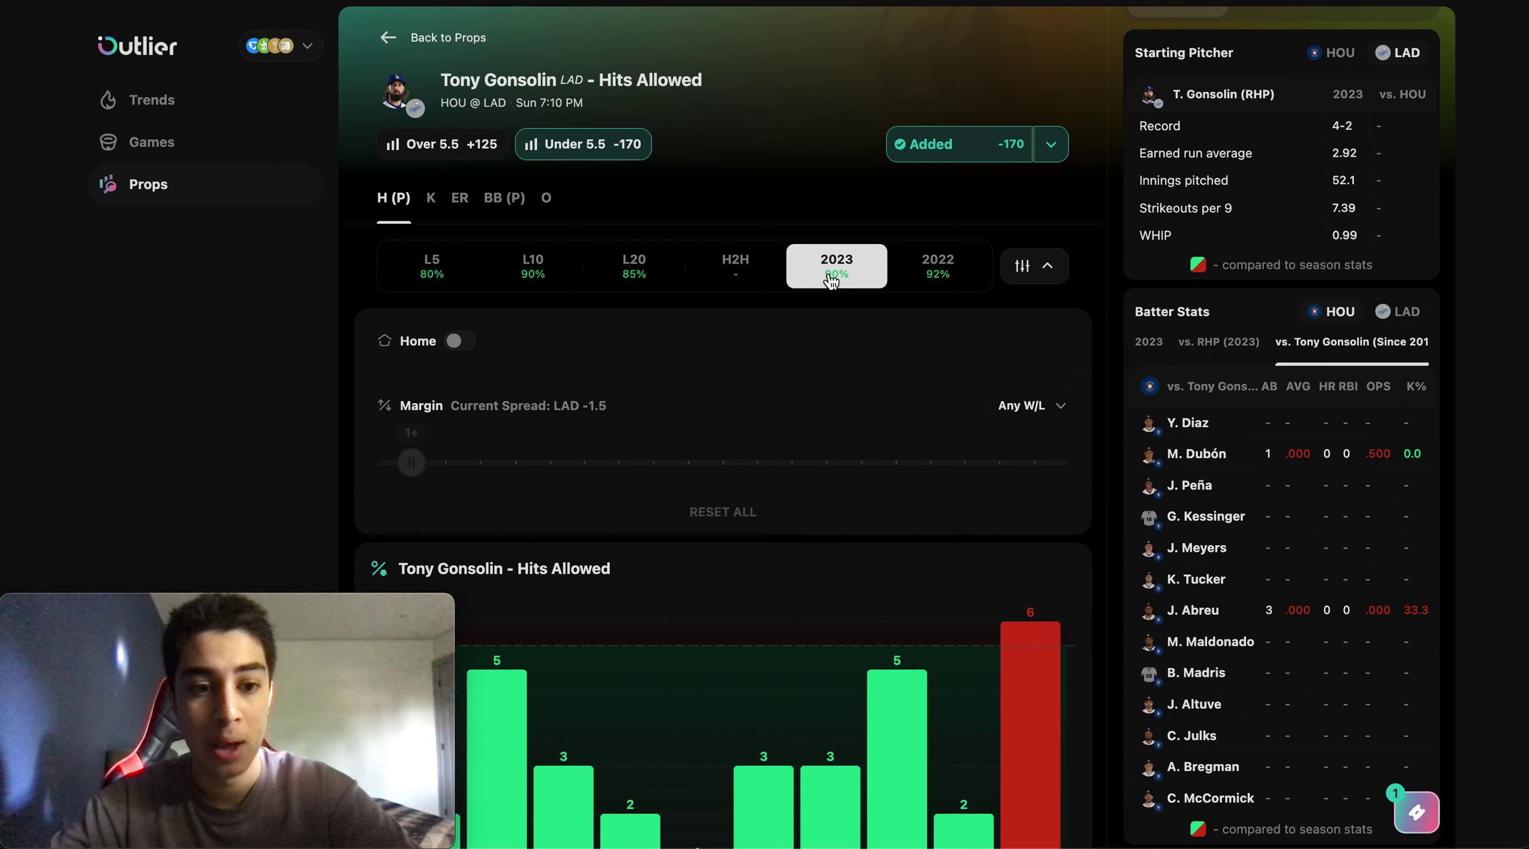